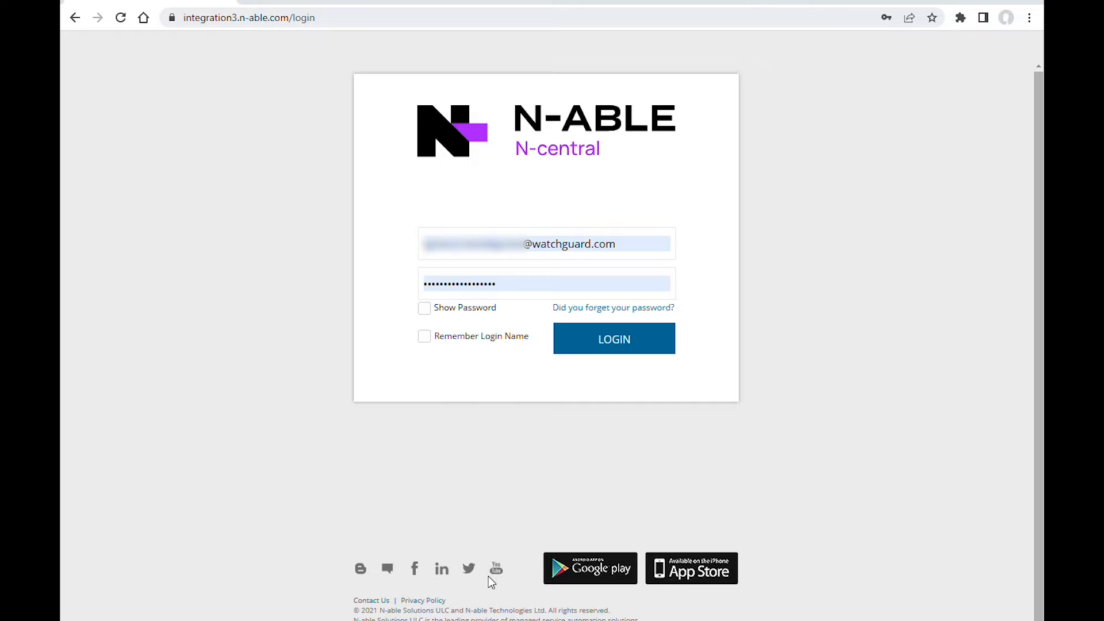
Step: Open the N-able N-central Plug-in download page in WatchGuard's software downloads, under Endpoint Software
{"action": "key", "text": "F10"}
{"action": "left_click", "coordinate": [323, 2]}
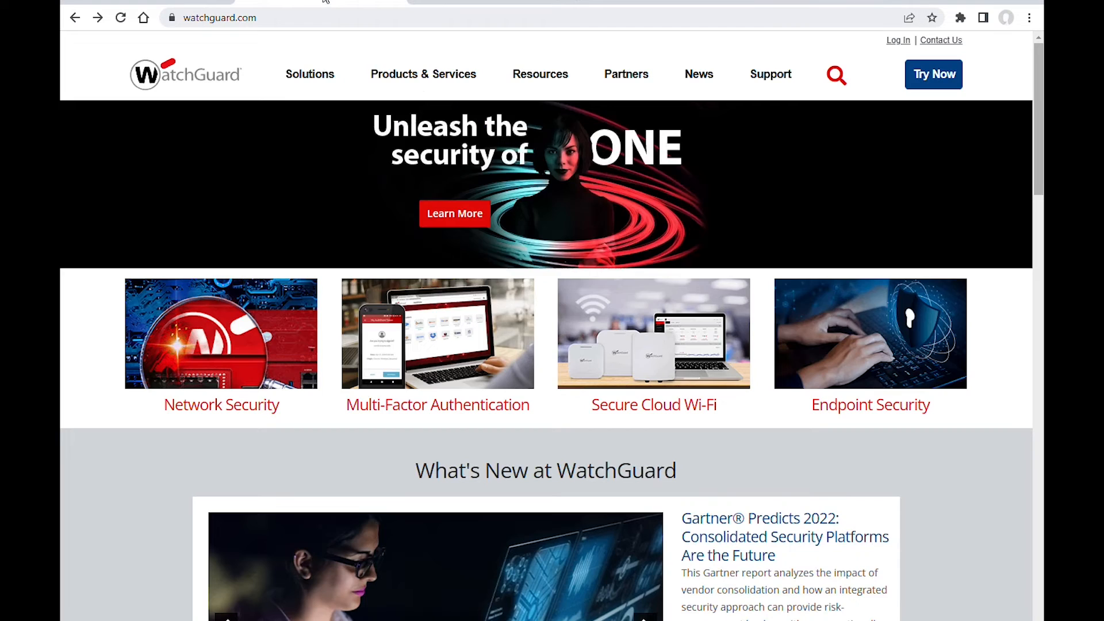
{"action": "mouse_move", "coordinate": [786, 75]}
{"action": "left_click", "coordinate": [180, 205]}
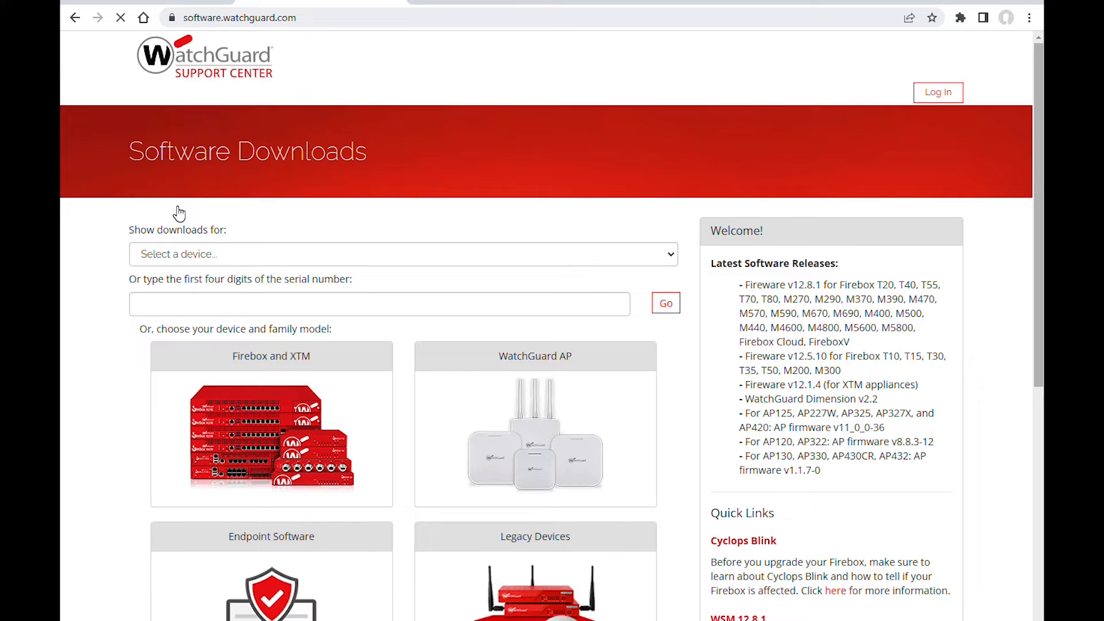
{"action": "left_click", "coordinate": [253, 566]}
{"action": "left_click", "coordinate": [480, 393]}
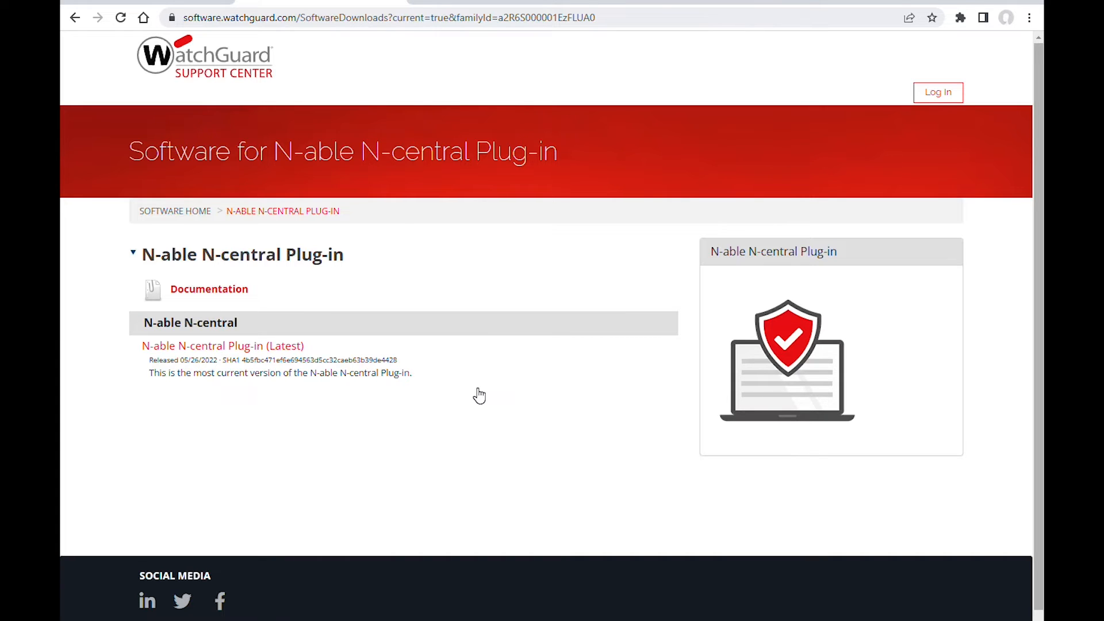
Step: Run NableOnboarding_1.0.8181.4290.exe from the NableInt folder, connect with the filled-in API configuration and proceed to client mapping
{"action": "left_click", "coordinate": [661, 3]}
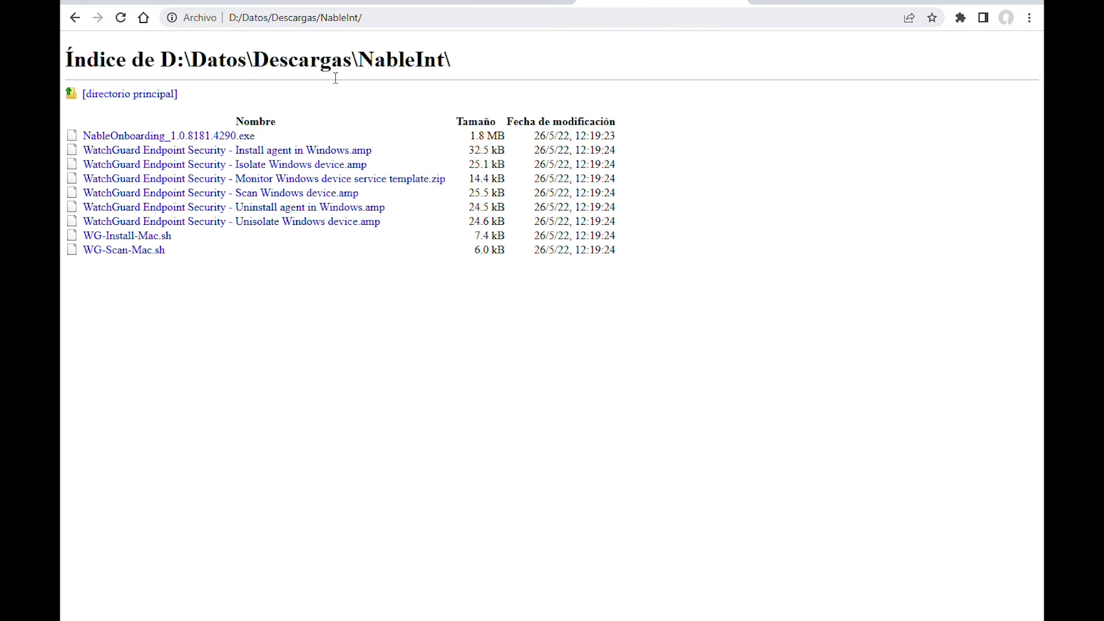
{"action": "left_click", "coordinate": [198, 137]}
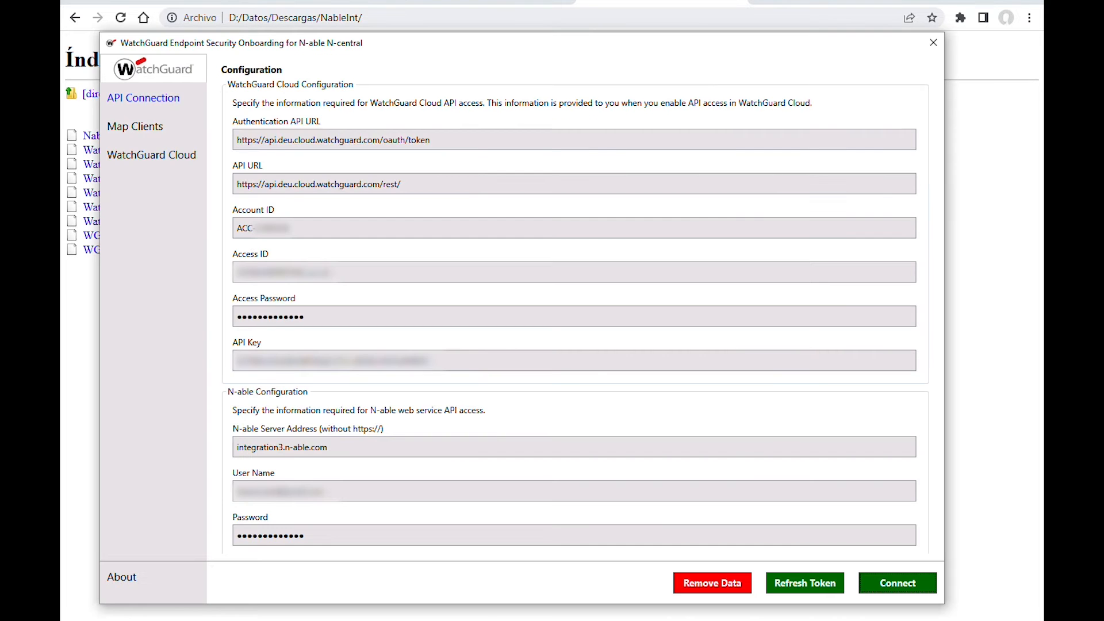
{"action": "left_click", "coordinate": [899, 588]}
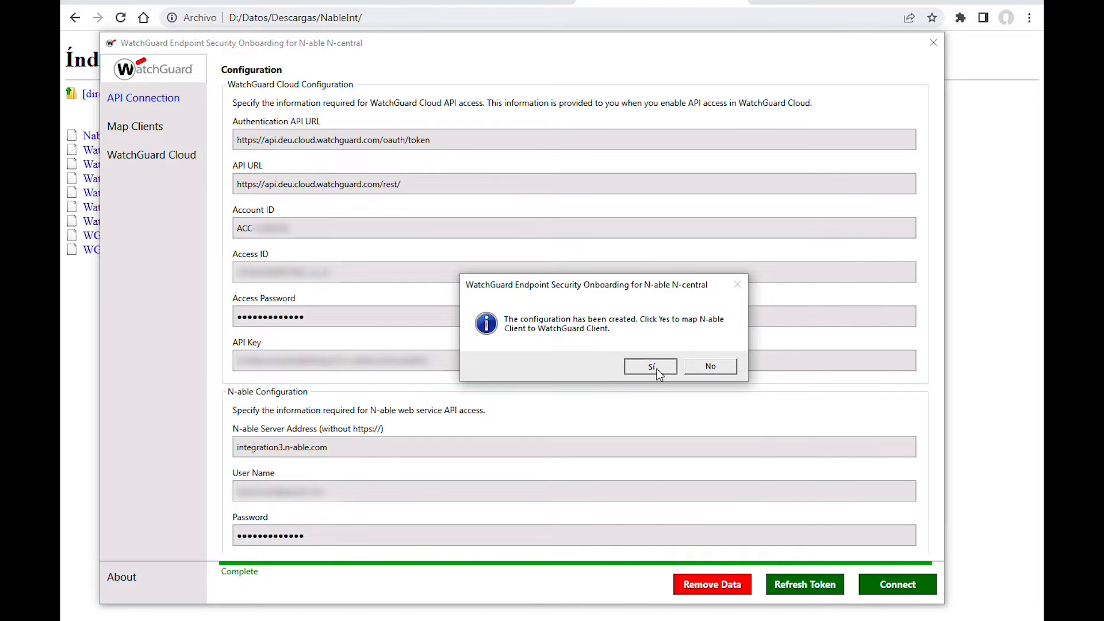
{"action": "left_click", "coordinate": [658, 368]}
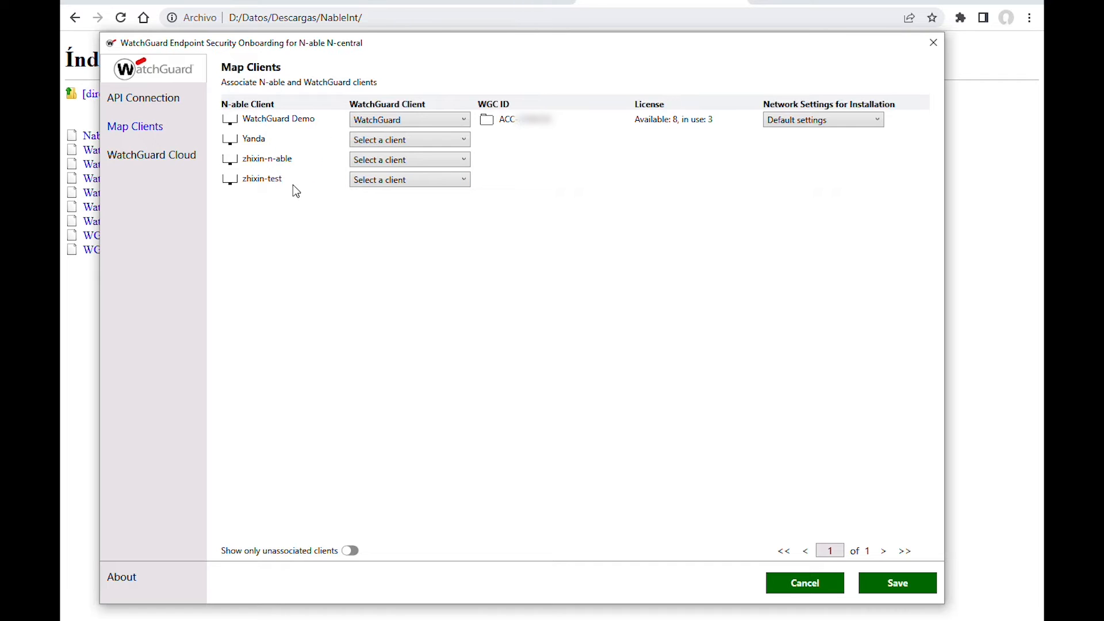
Step: Map the N-able client WatchGuard Demo to the WatchGuard client and leave the second N-able client unassigned
{"action": "left_click", "coordinate": [381, 122]}
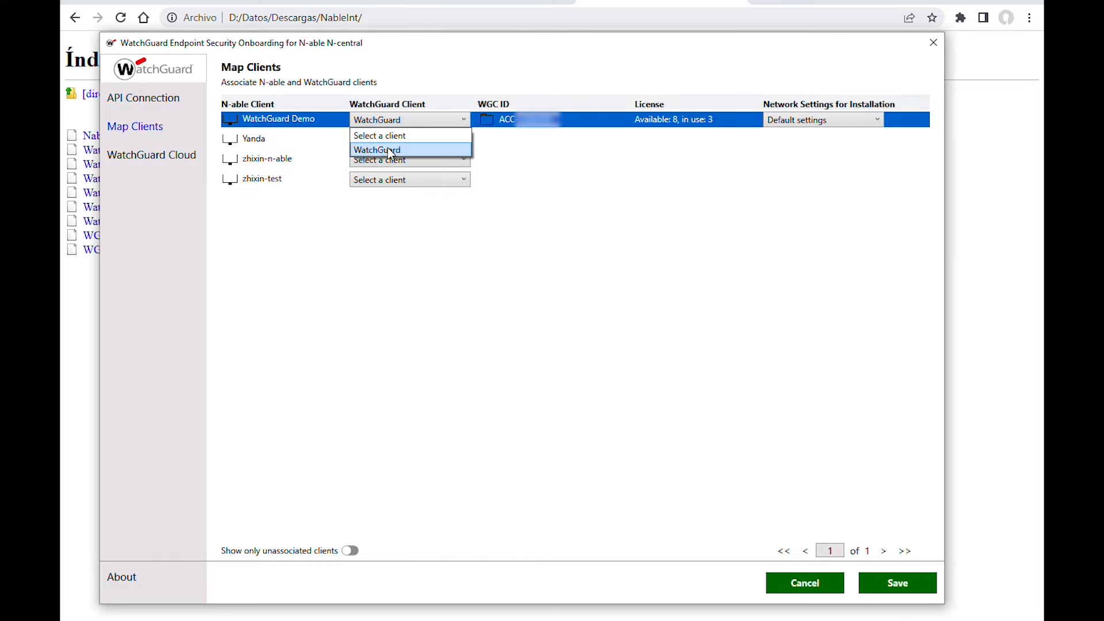
{"action": "left_click", "coordinate": [389, 150]}
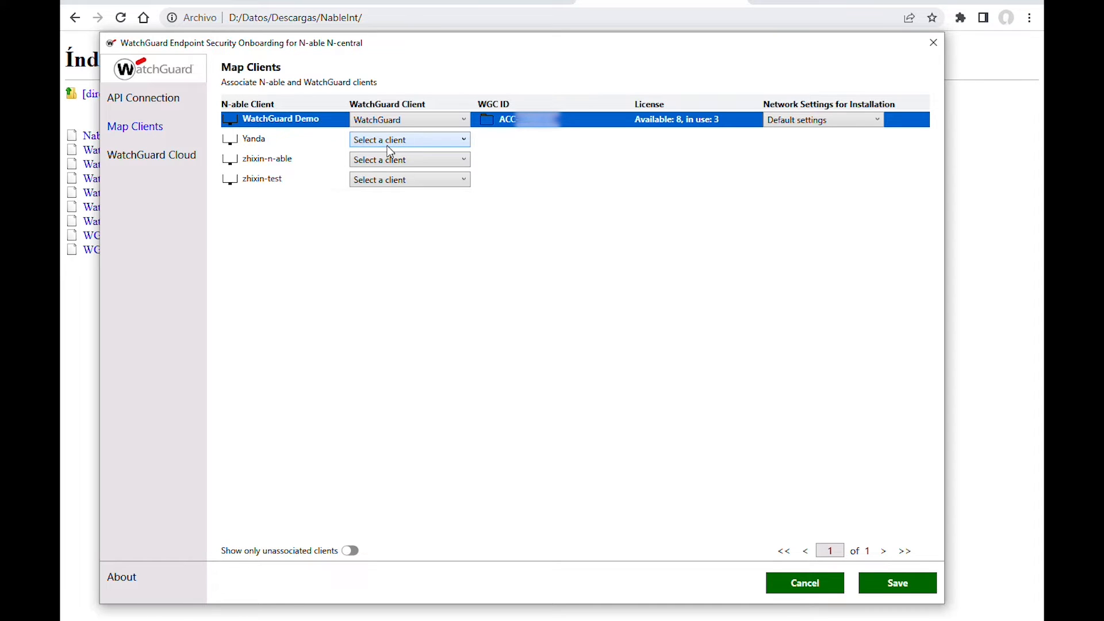
{"action": "left_click", "coordinate": [388, 145]}
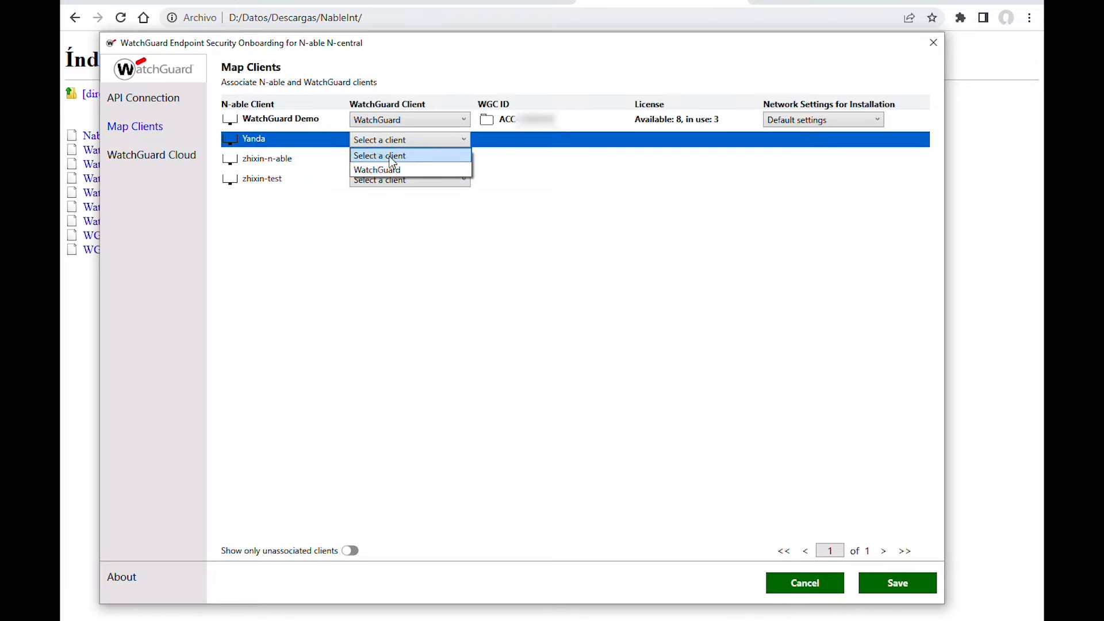
{"action": "left_click", "coordinate": [401, 157]}
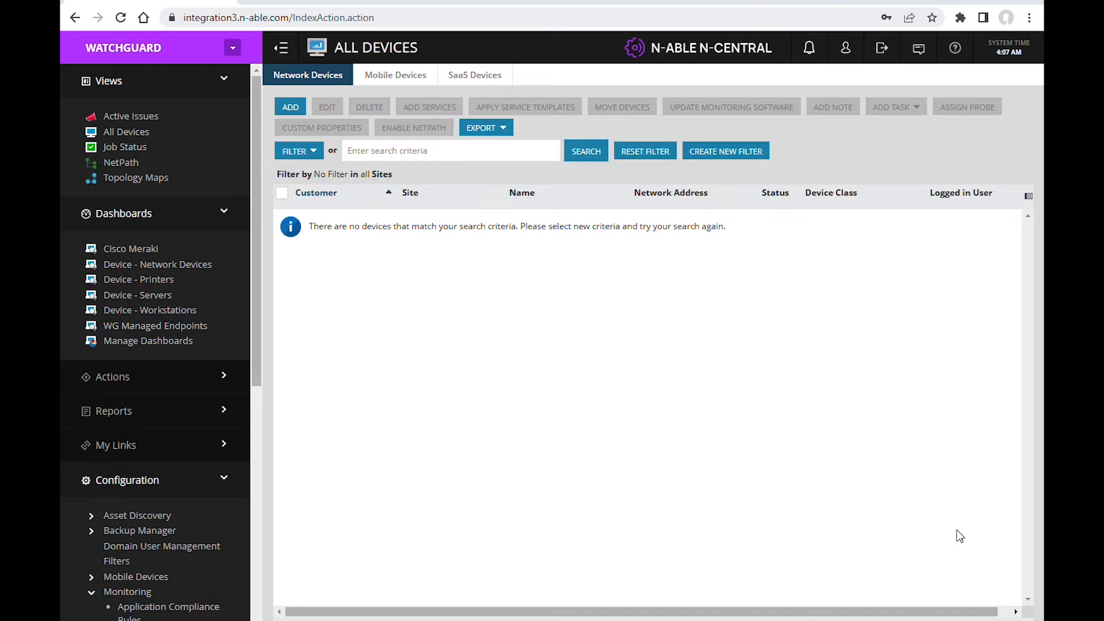
Step: Import the service template from "WatchGuard Endpoint Security - Monitor Windows device service template.zip" in N-central's Service Management
{"action": "left_click", "coordinate": [202, 482]}
{"action": "scroll", "coordinate": [141, 538], "scroll_direction": "down", "scroll_amount": 3}
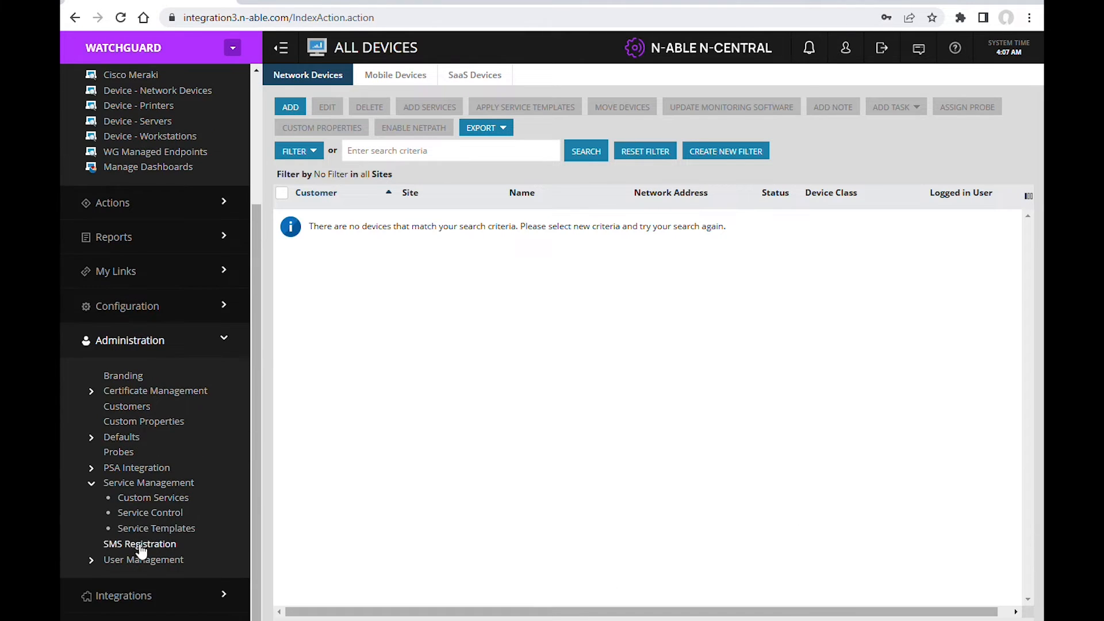
{"action": "left_click", "coordinate": [144, 529]}
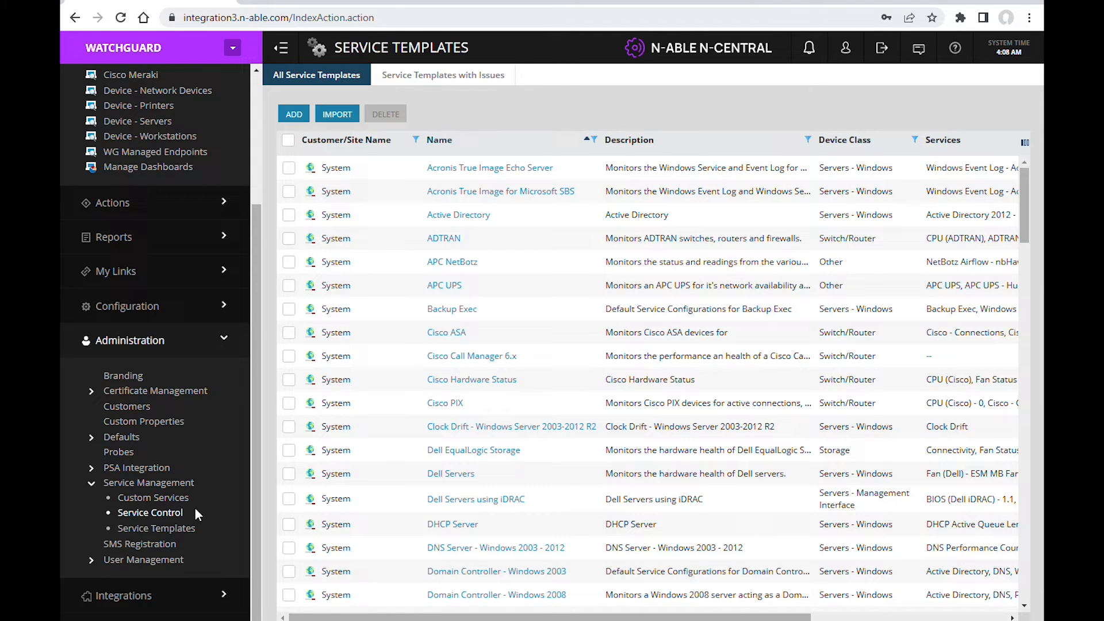
{"action": "left_click", "coordinate": [333, 116]}
{"action": "left_click", "coordinate": [676, 88]}
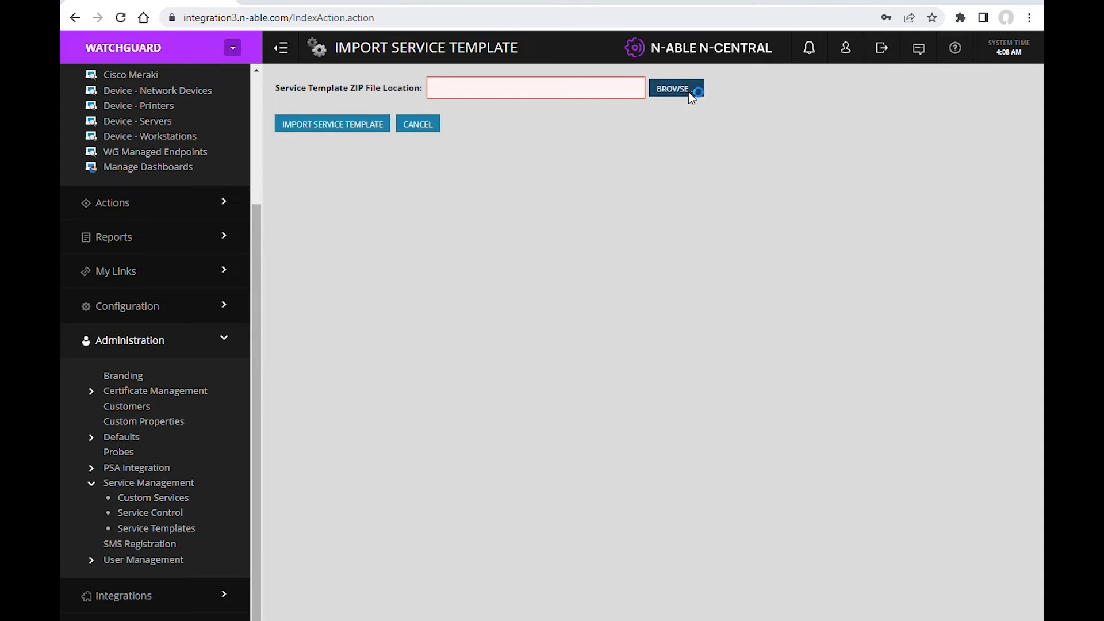
{"action": "left_click", "coordinate": [432, 123]}
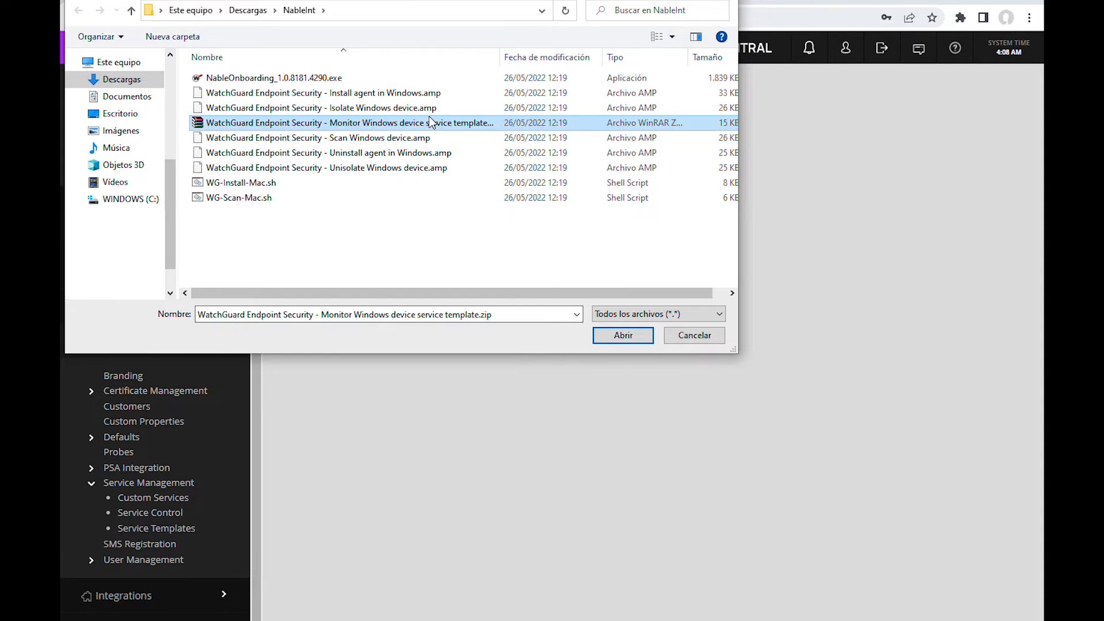
{"action": "left_click", "coordinate": [623, 337]}
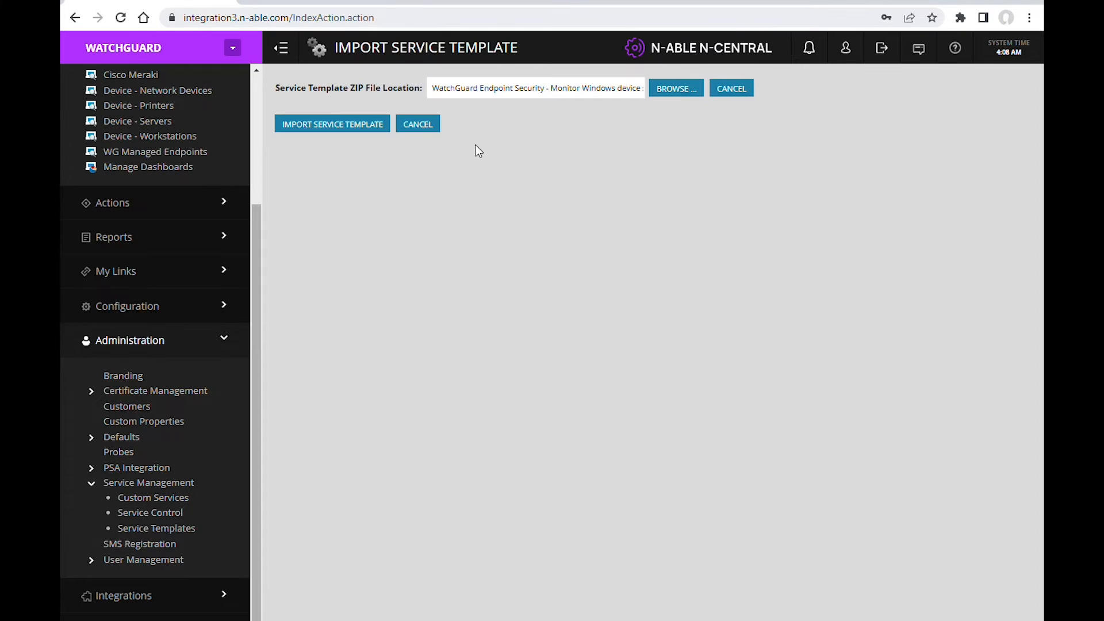
{"action": "left_click", "coordinate": [344, 126]}
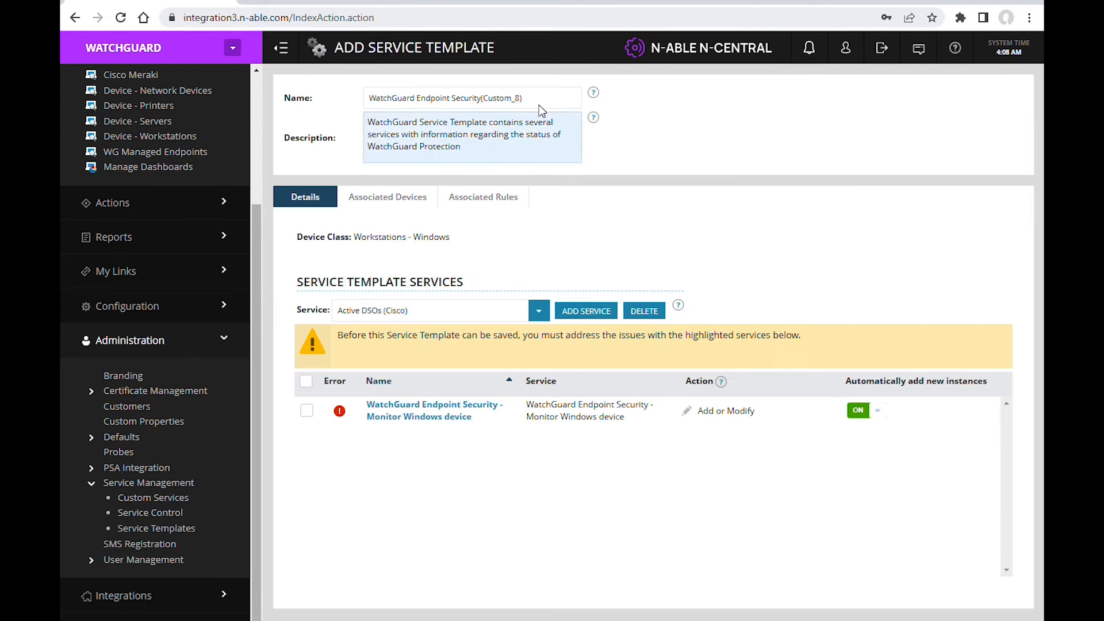
{"action": "left_click", "coordinate": [544, 98]}
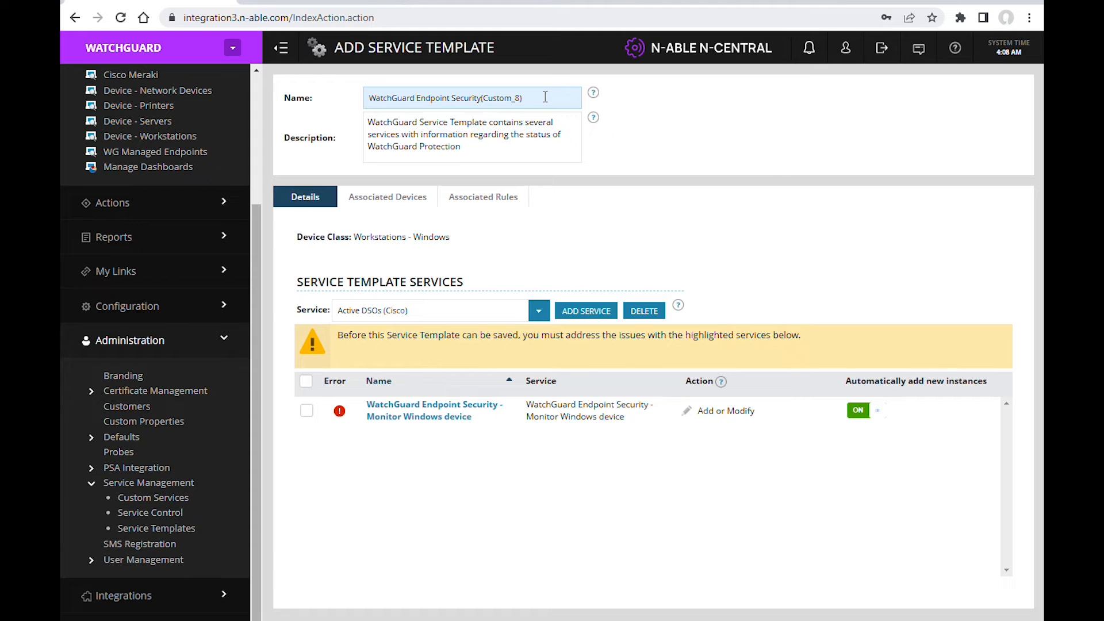
Step: In the template's Monitor Windows device service, link the API Key and Client Account ID parameters to their matching WatchGuard Endpoint Security Integration properties
{"action": "left_click", "coordinate": [486, 409]}
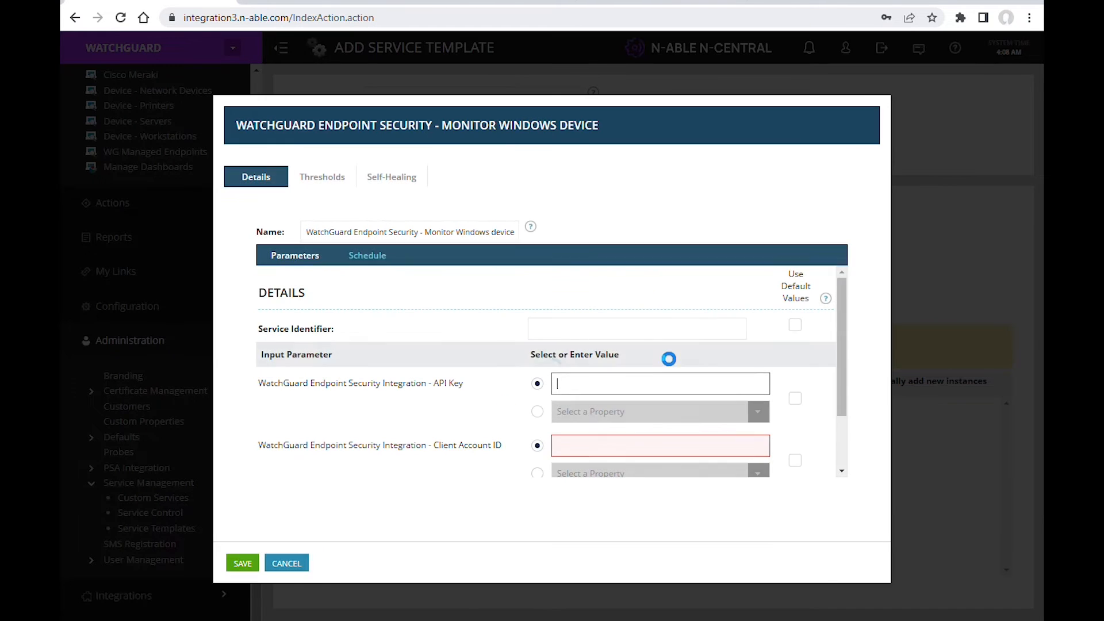
{"action": "left_click", "coordinate": [580, 413]}
{"action": "left_click", "coordinate": [759, 411]}
{"action": "left_click", "coordinate": [765, 185]}
{"action": "left_click_drag", "start_coordinate": [840, 357], "coordinate": [840, 406]}
{"action": "left_click", "coordinate": [613, 398]}
{"action": "left_click", "coordinate": [758, 399]}
{"action": "left_click", "coordinate": [791, 193]}
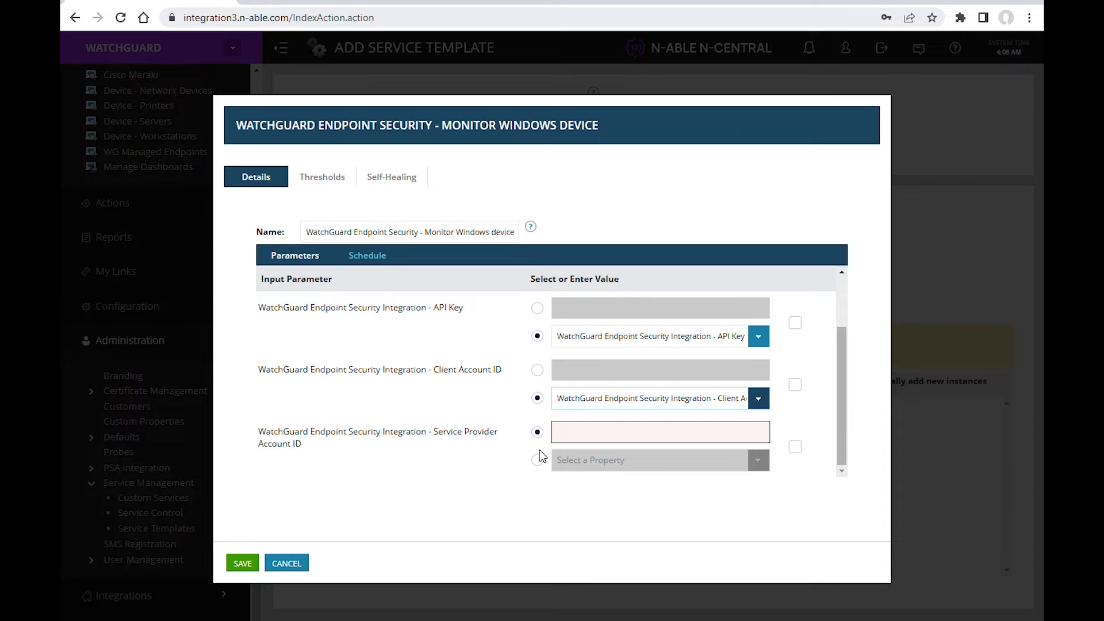
Step: Link the Service Provider Account ID parameter to its matching WatchGuard Endpoint Security Integration property and save the service details
{"action": "left_click", "coordinate": [537, 460]}
{"action": "left_click", "coordinate": [759, 463]}
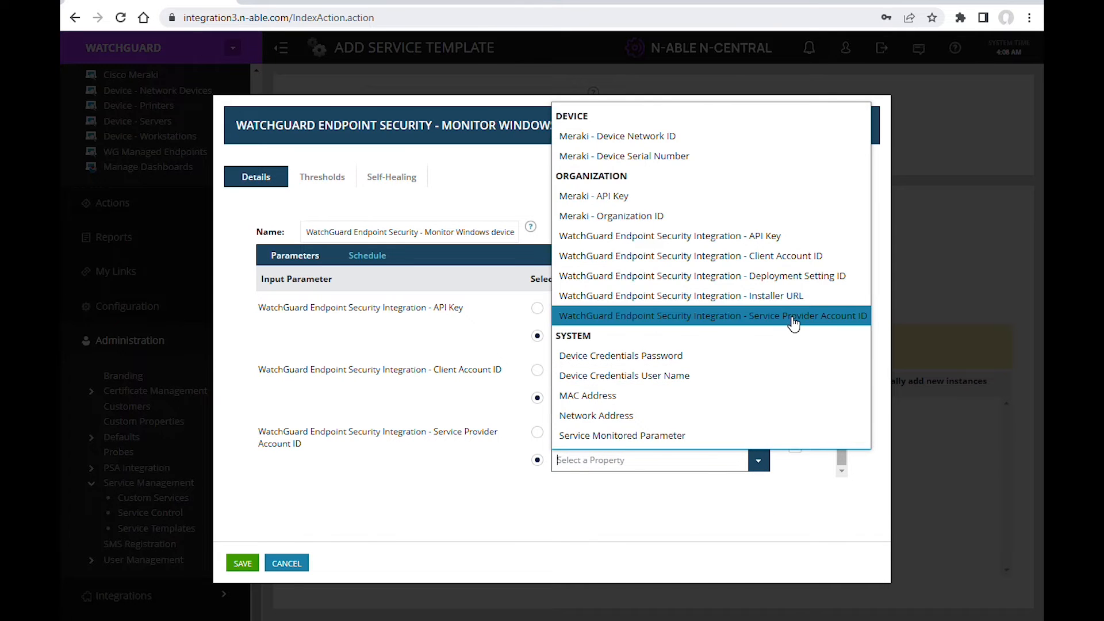
{"action": "left_click", "coordinate": [792, 321]}
{"action": "left_click", "coordinate": [243, 564]}
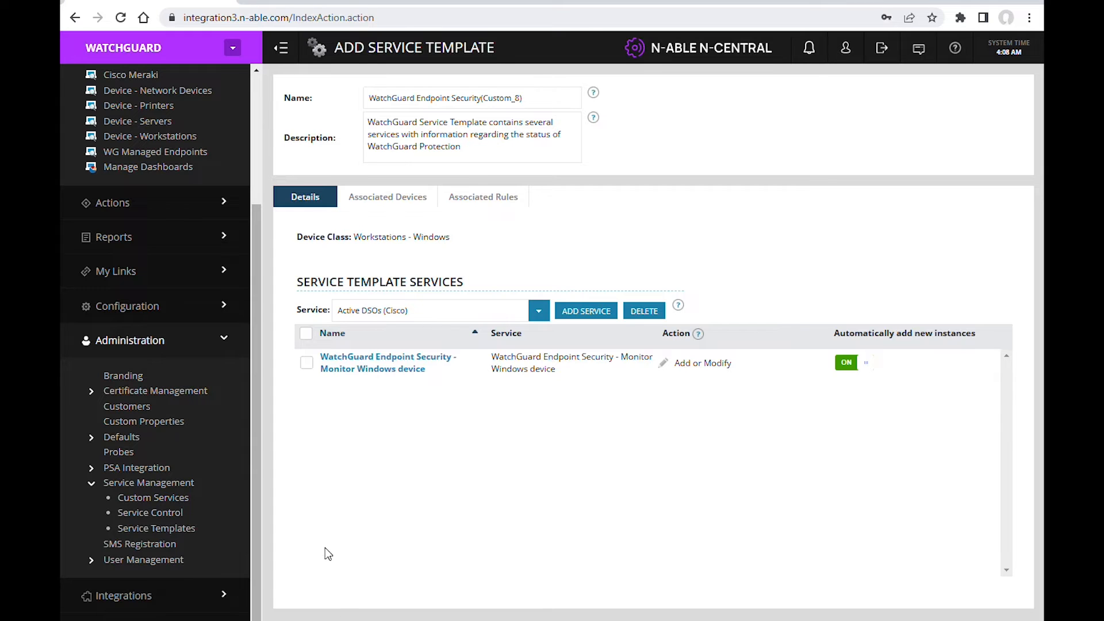
Step: Add a monitoring rule named "test" and target it at the "Workstations and Laptops - Windows" filter
{"action": "left_click", "coordinate": [147, 307]}
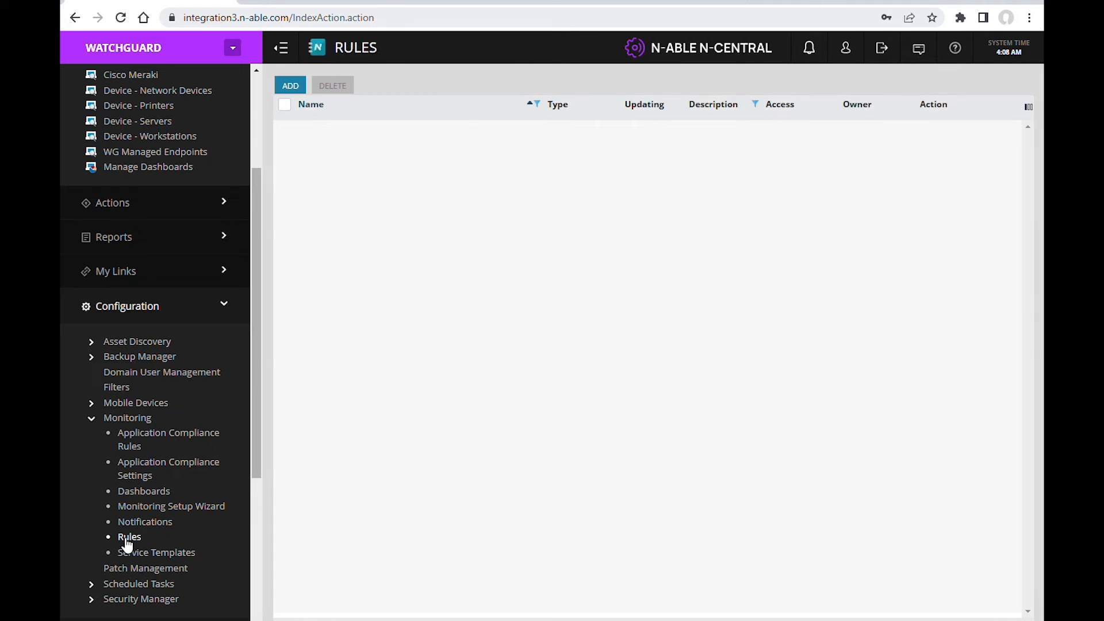
{"action": "left_click", "coordinate": [283, 89]}
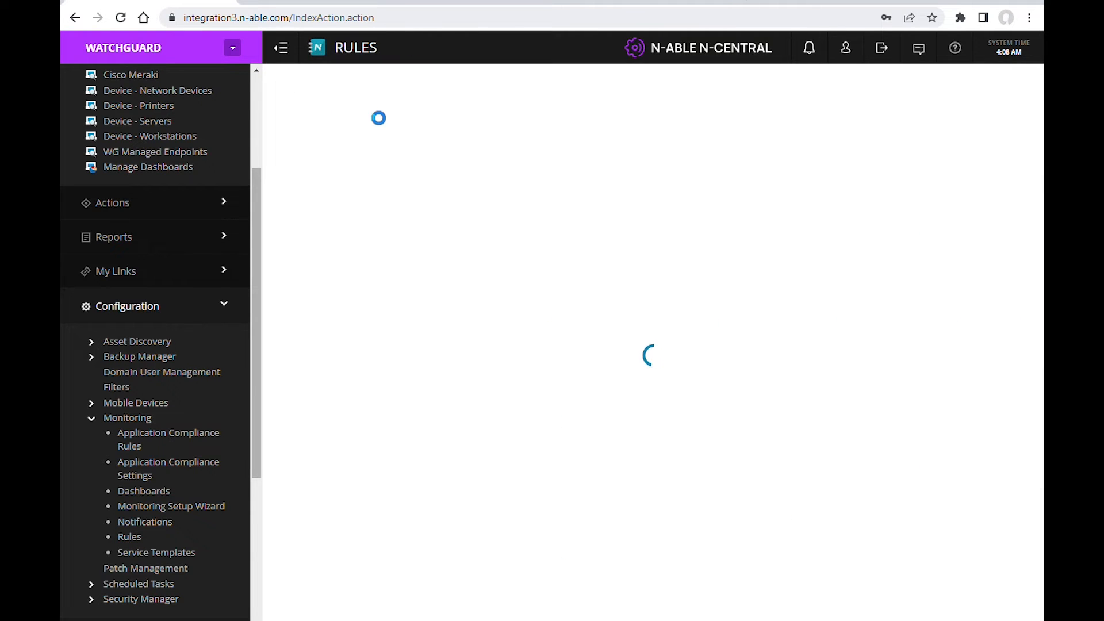
{"action": "type", "text": "test"}
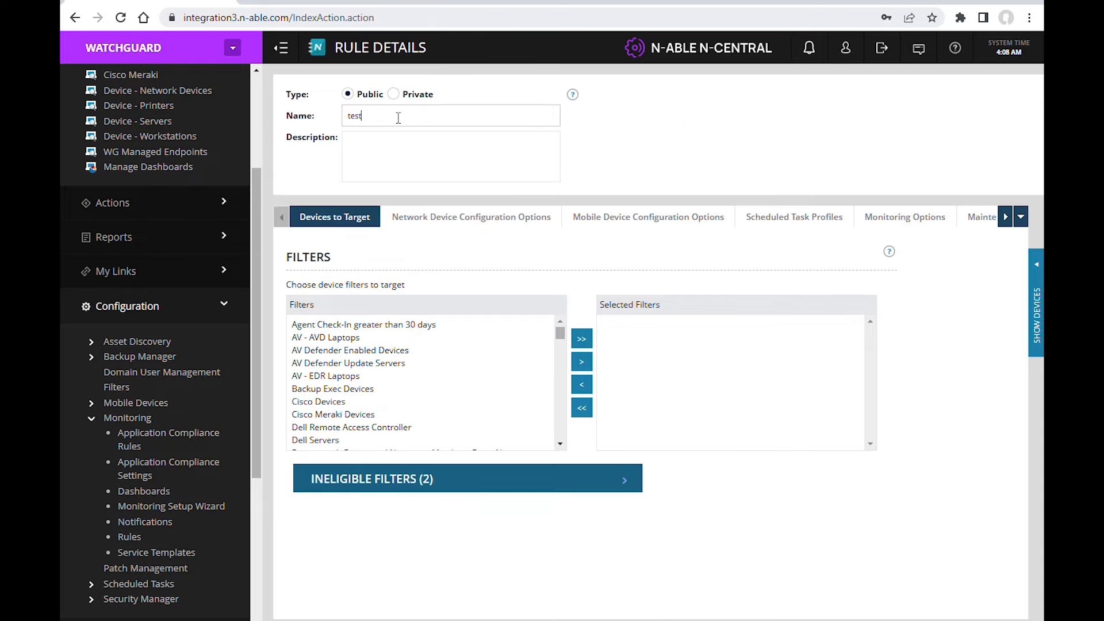
{"action": "left_click_drag", "start_coordinate": [562, 333], "coordinate": [558, 430]}
{"action": "left_click", "coordinate": [400, 377]}
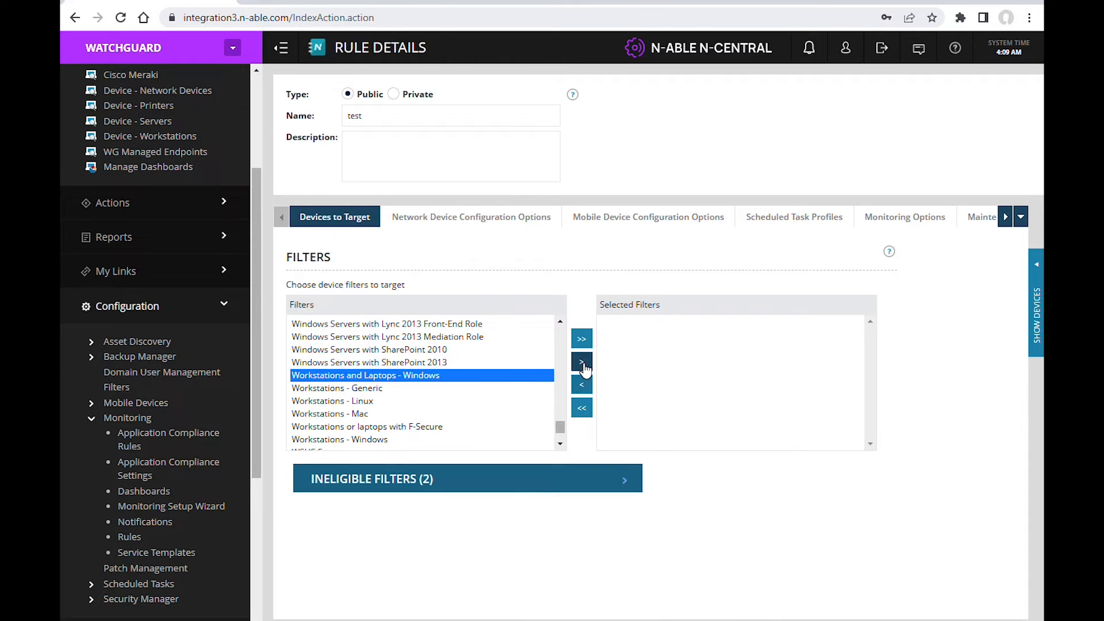
{"action": "left_click", "coordinate": [583, 364]}
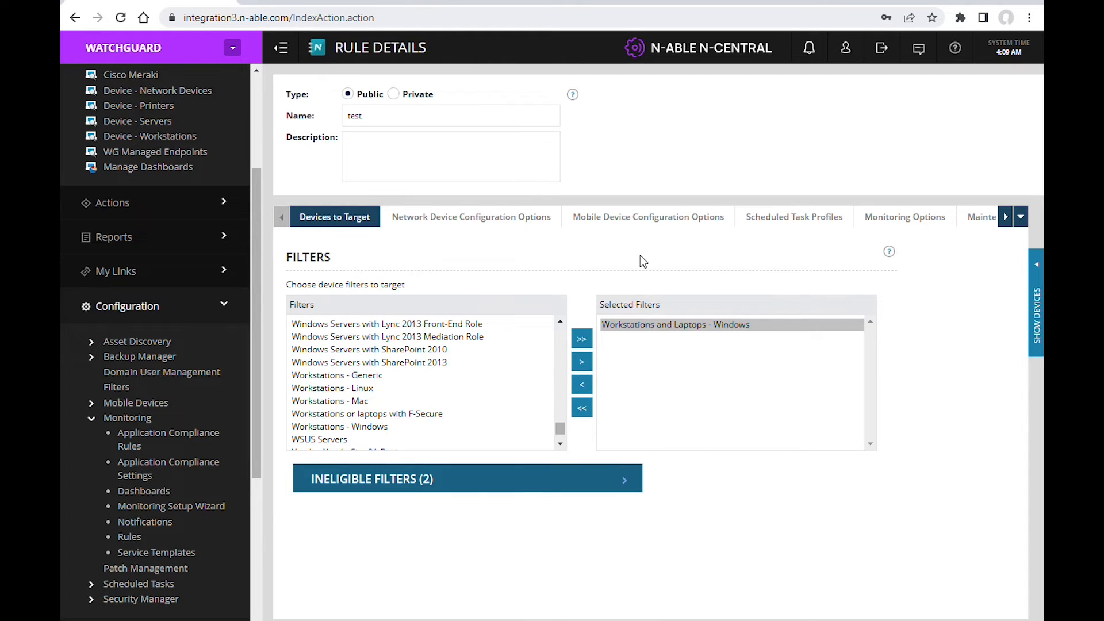
Step: Add the "WatchGuard Endpoint Security" service template to the rule's monitoring options
{"action": "left_click", "coordinate": [920, 222]}
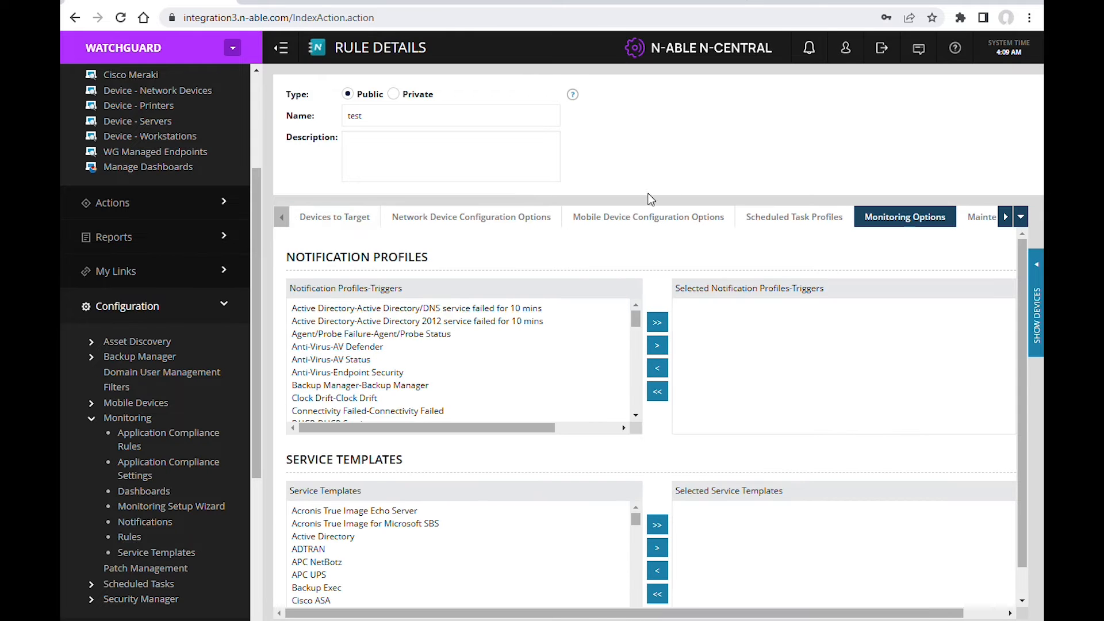
{"action": "left_click_drag", "start_coordinate": [635, 519], "coordinate": [633, 584]}
{"action": "left_click", "coordinate": [632, 582]}
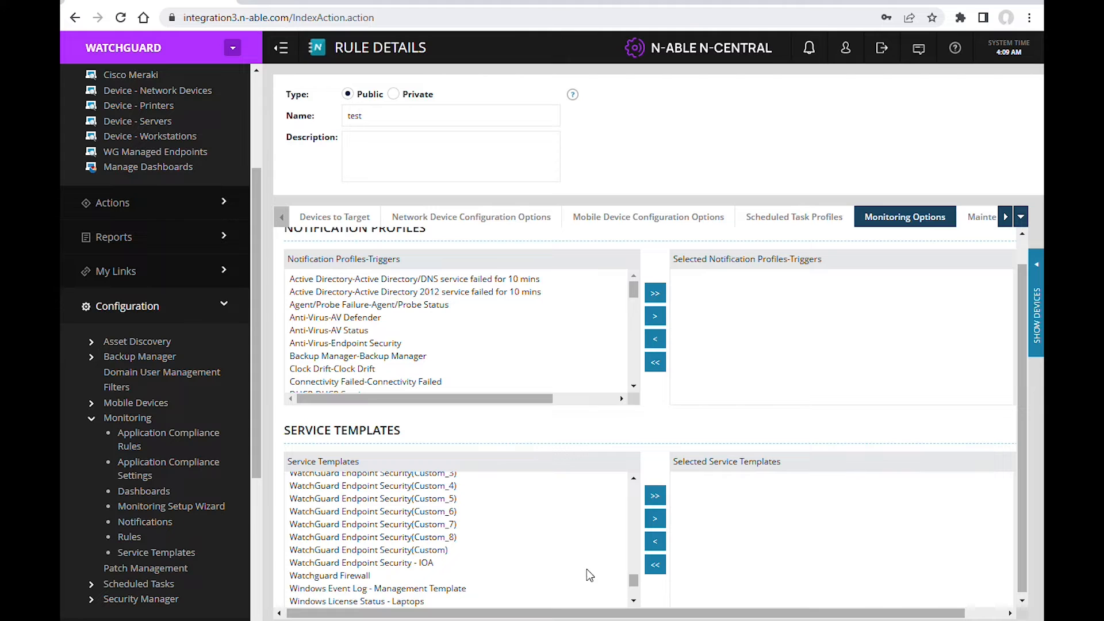
{"action": "left_click", "coordinate": [633, 479]}
{"action": "left_click", "coordinate": [633, 479]}
{"action": "left_click", "coordinate": [537, 492]}
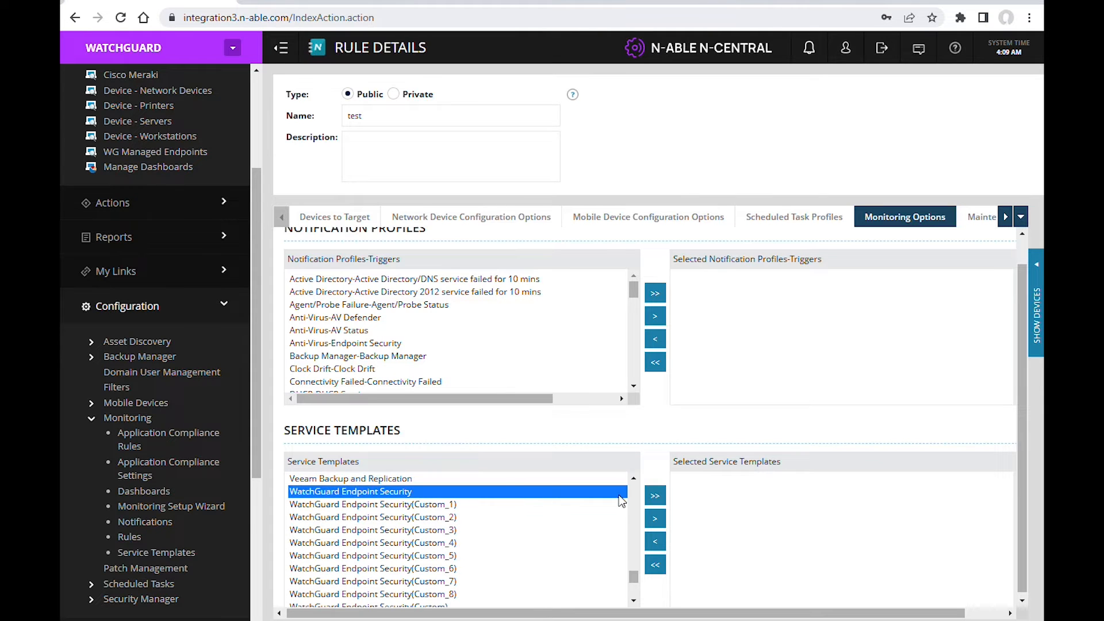
{"action": "left_click", "coordinate": [655, 518]}
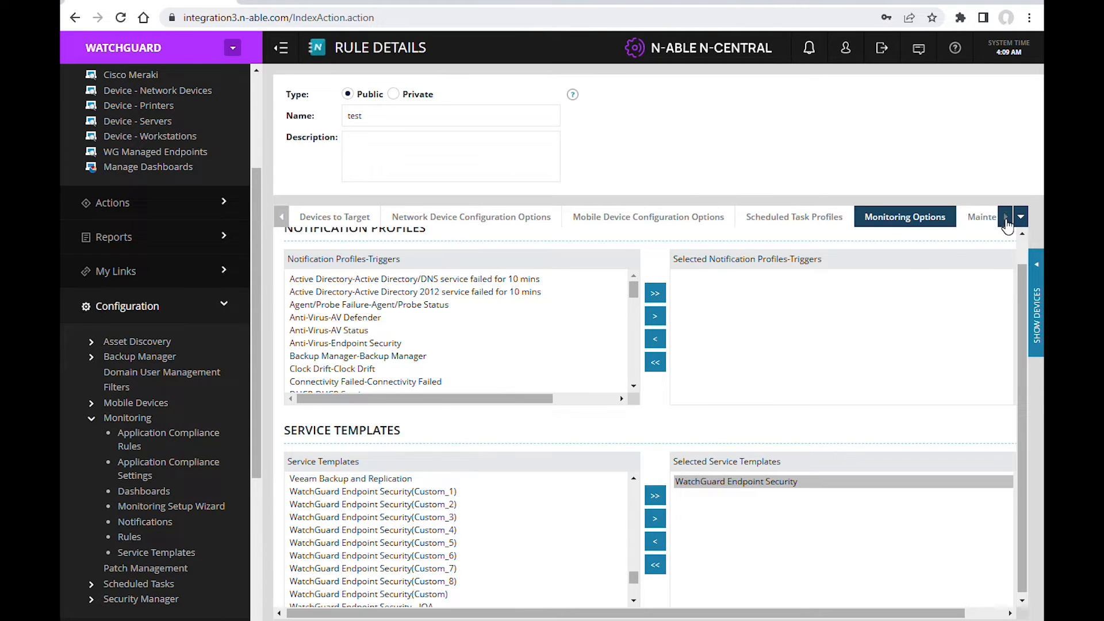
Step: Grant the WatchGuard Demo customer access to the rule
{"action": "left_click", "coordinate": [1006, 217]}
{"action": "left_click", "coordinate": [923, 222]}
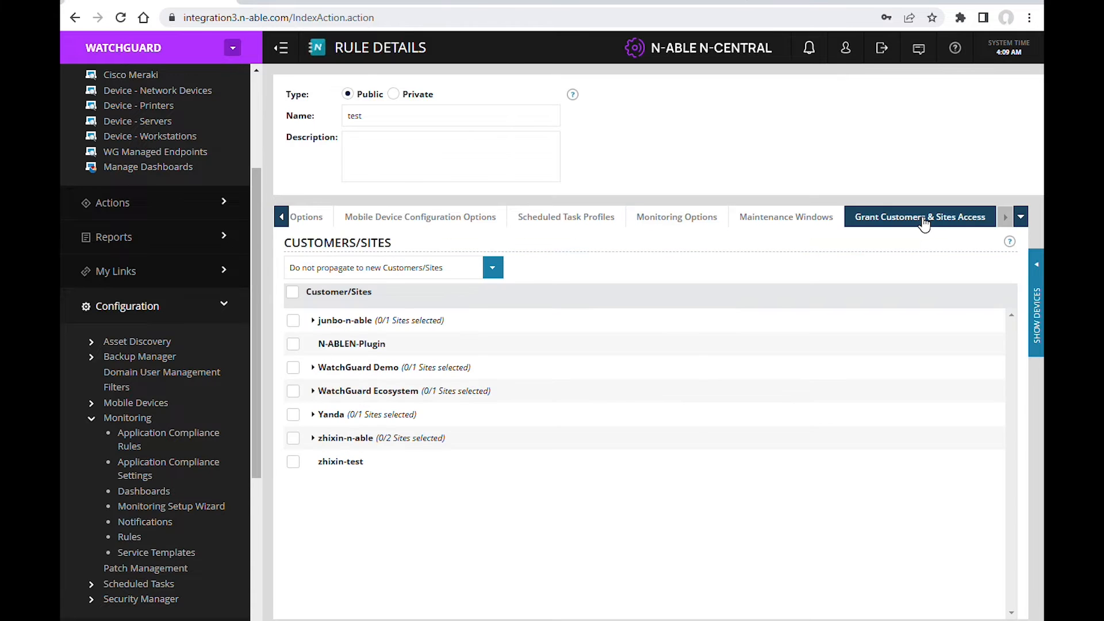
{"action": "left_click", "coordinate": [294, 368]}
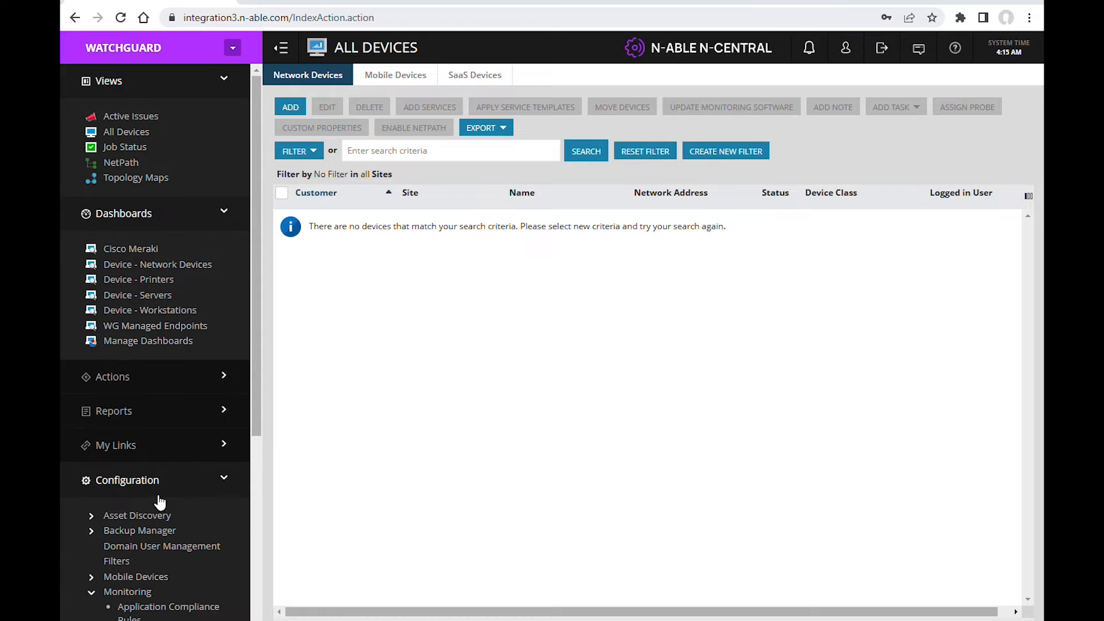
Step: Open the Script/Software Repository under Scheduled Tasks and bring up the choices for adding an item
{"action": "scroll", "coordinate": [159, 501], "scroll_direction": "down", "scroll_amount": 4}
{"action": "left_click", "coordinate": [142, 613]}
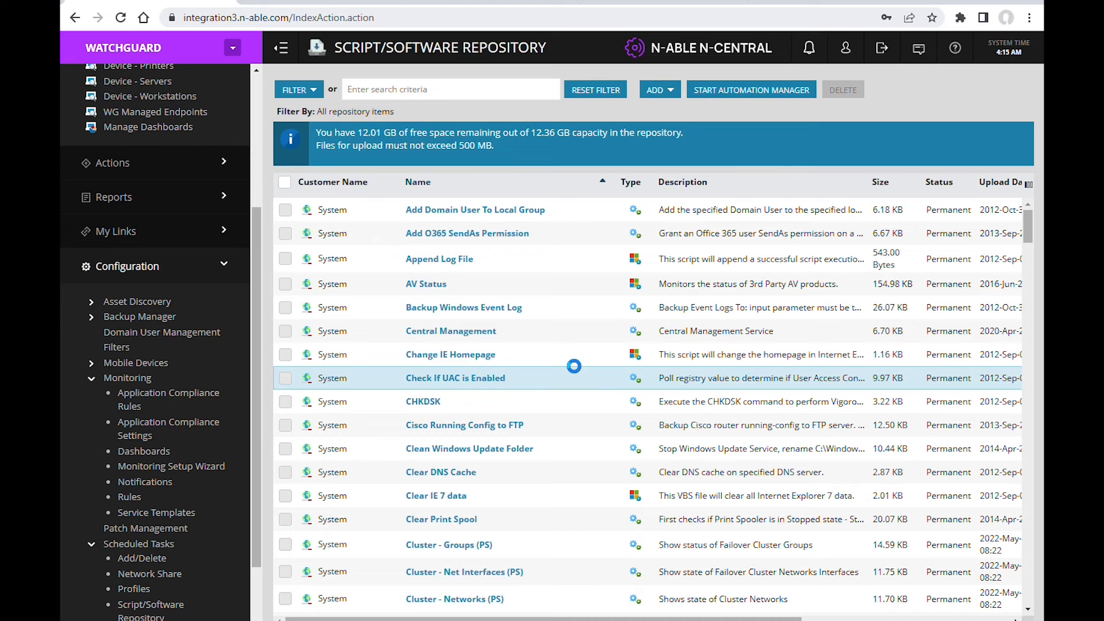
{"action": "left_click", "coordinate": [667, 91]}
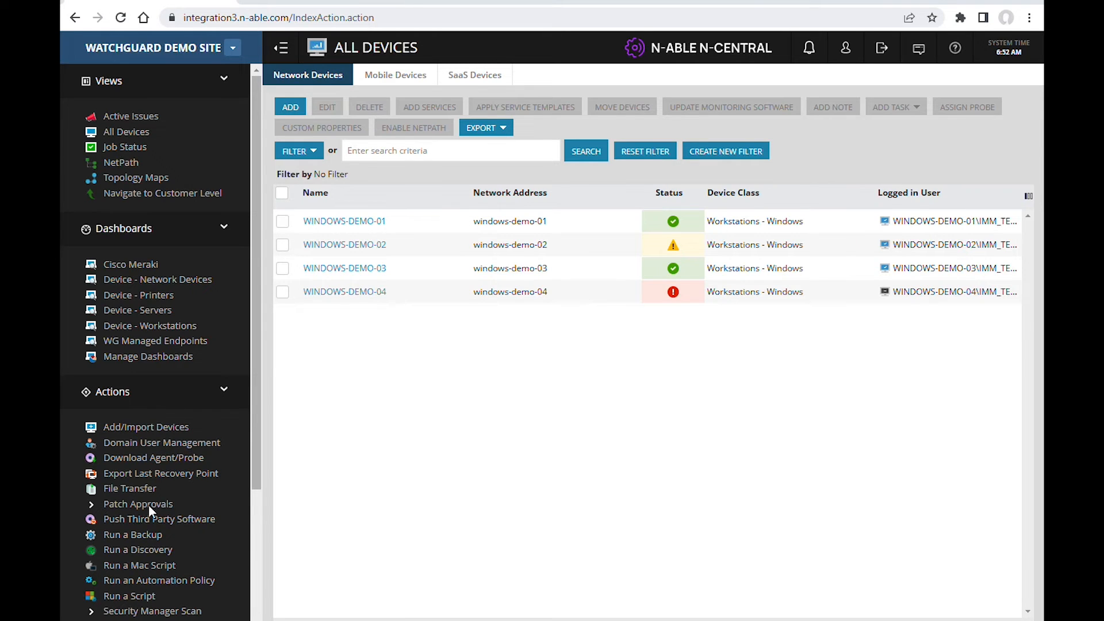
Step: Start an automation policy task that uses the "WatchGuard Endpoint Security - Install agent in Windows" repository item
{"action": "left_click", "coordinate": [148, 581]}
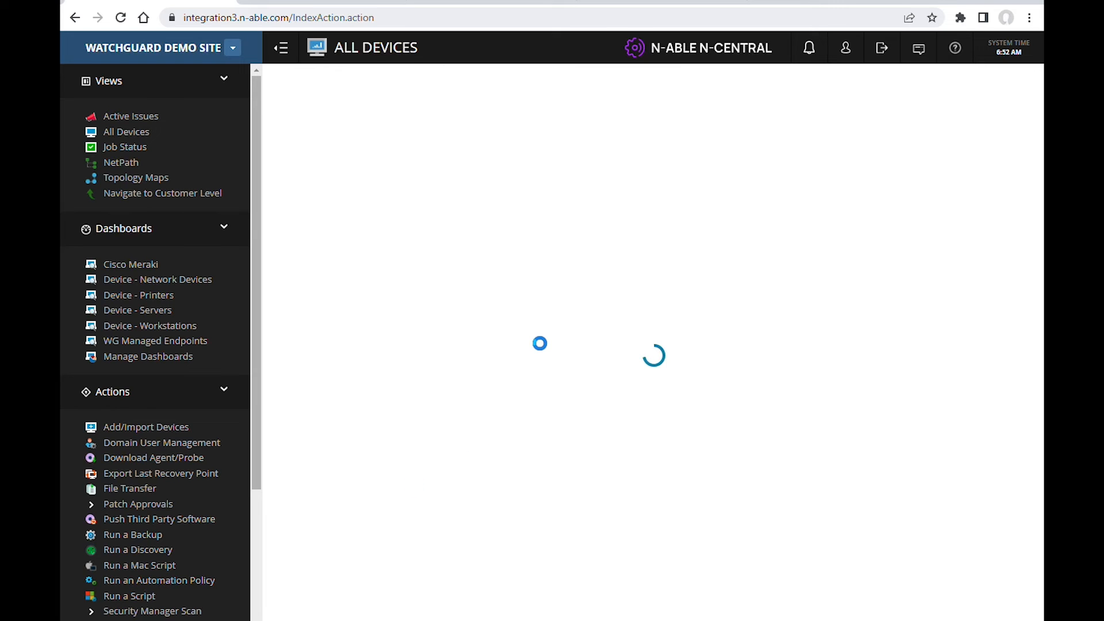
{"action": "left_click", "coordinate": [488, 132]}
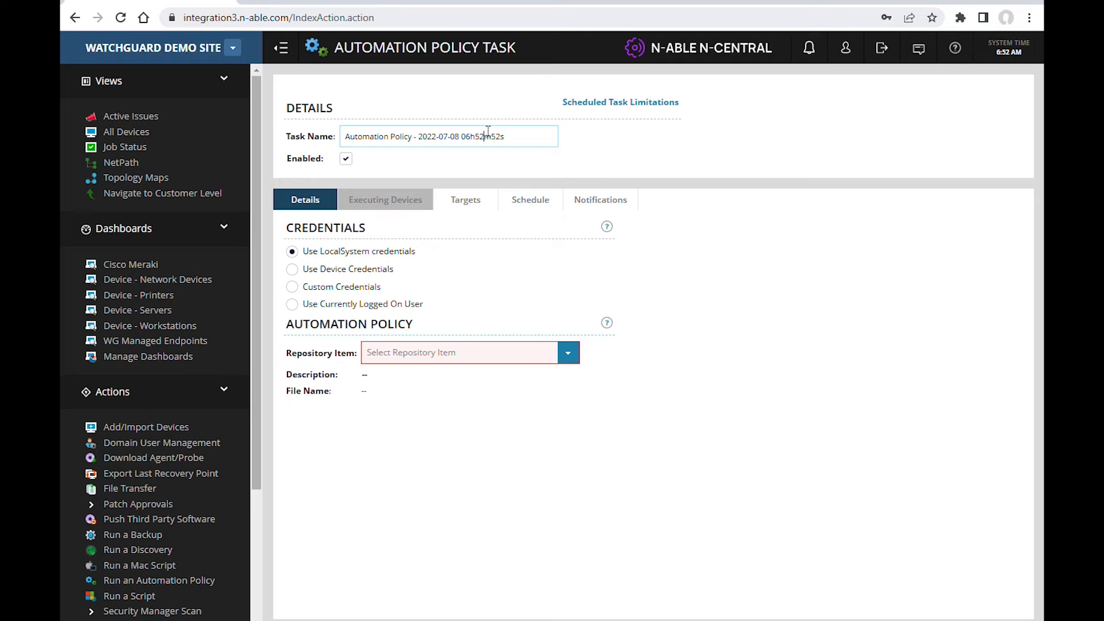
{"action": "left_click", "coordinate": [567, 353]}
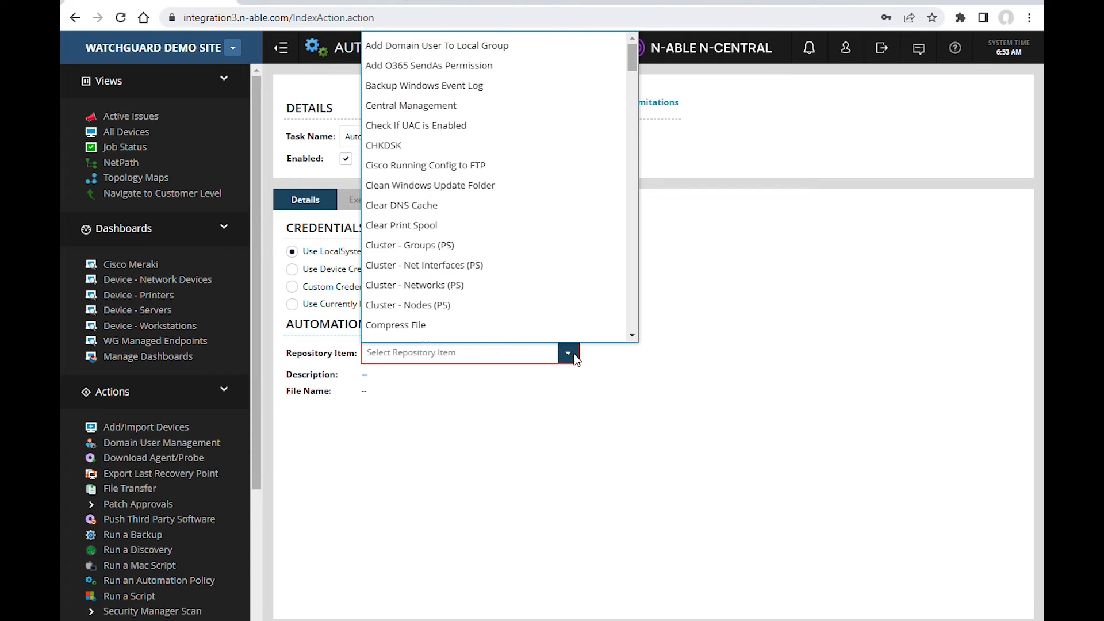
{"action": "scroll", "coordinate": [506, 239], "scroll_direction": "down", "scroll_amount": 15}
{"action": "scroll", "coordinate": [509, 240], "scroll_direction": "down", "scroll_amount": 20}
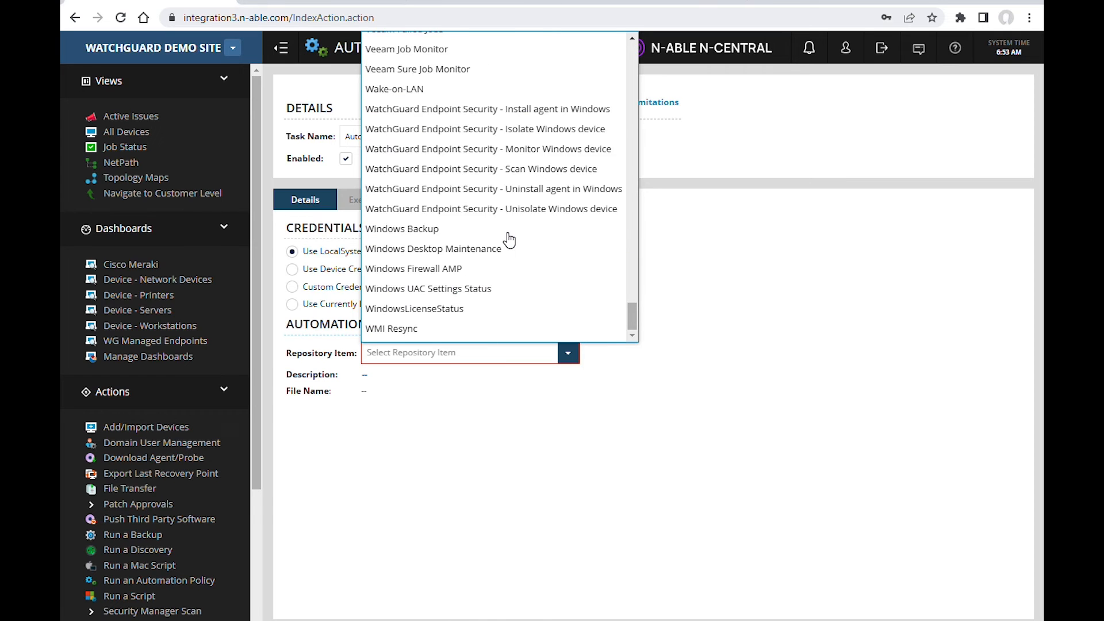
{"action": "left_click", "coordinate": [557, 109]}
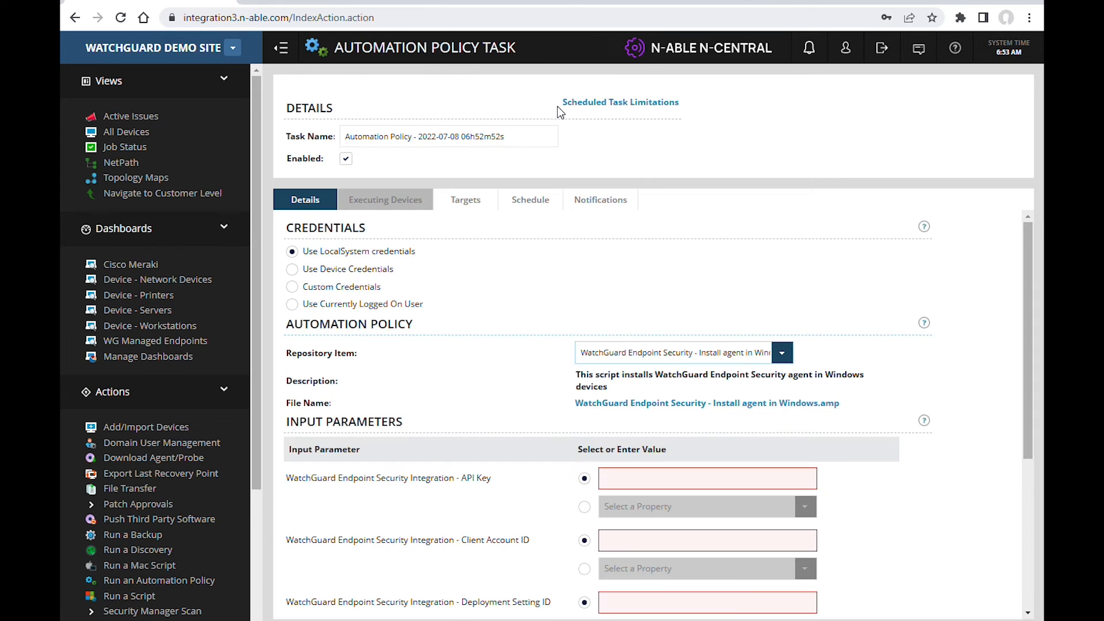
Step: Link the API Key and Client Account ID input parameters to their matching WatchGuard Endpoint Security Integration organization properties
{"action": "left_click", "coordinate": [584, 507]}
{"action": "left_click", "coordinate": [805, 506]}
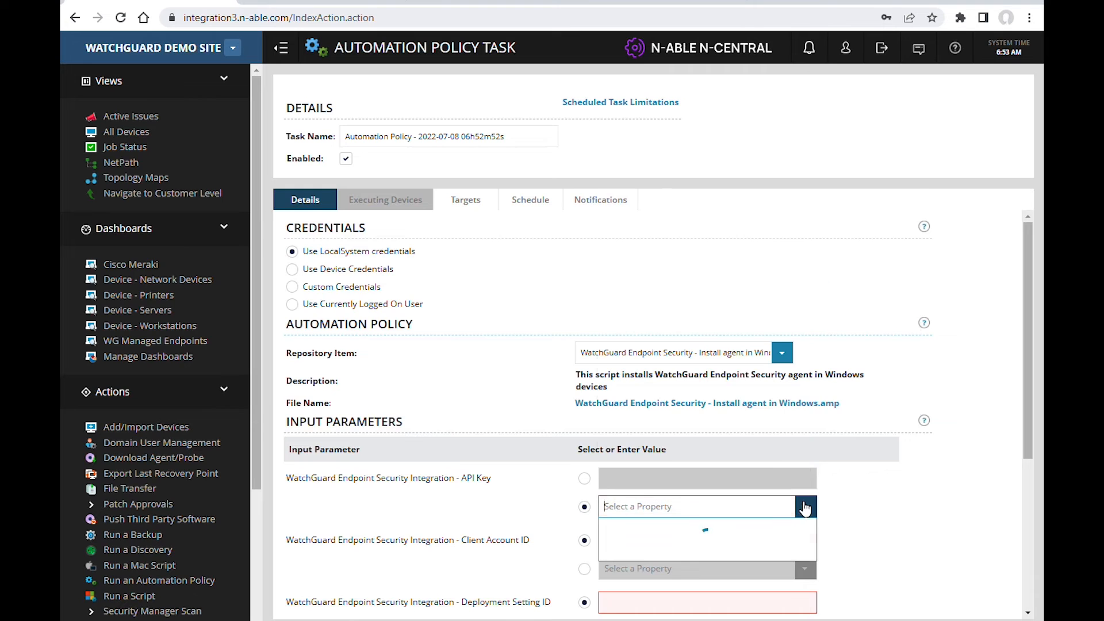
{"action": "left_click", "coordinate": [713, 281]}
{"action": "scroll", "coordinate": [587, 313], "scroll_direction": "down", "scroll_amount": 4}
{"action": "left_click", "coordinate": [585, 312]}
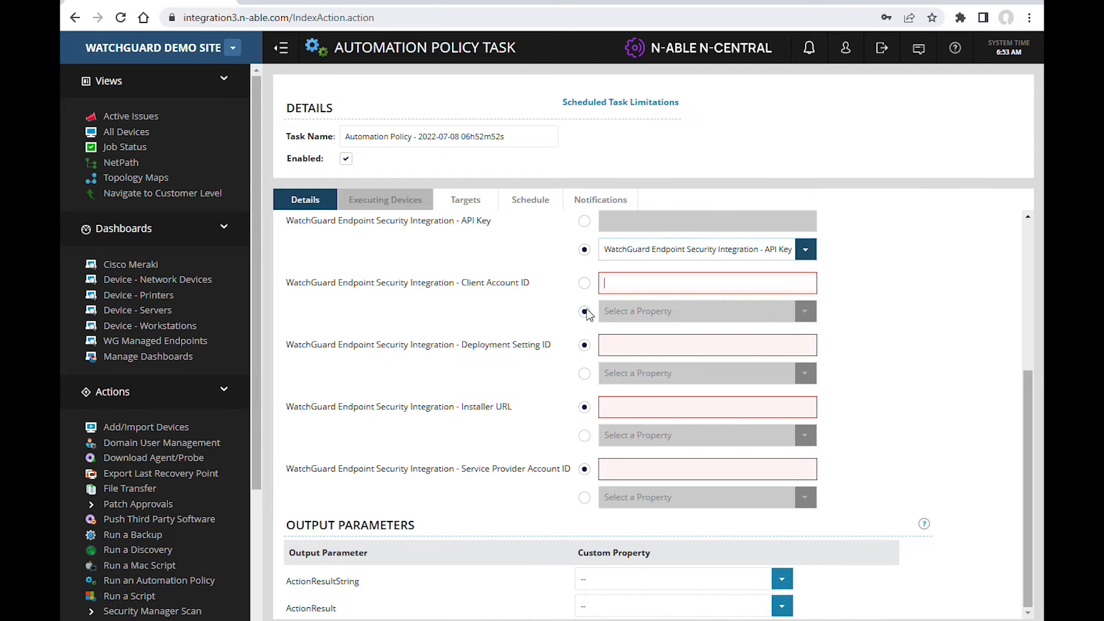
{"action": "left_click", "coordinate": [805, 312]}
{"action": "left_click", "coordinate": [764, 434]}
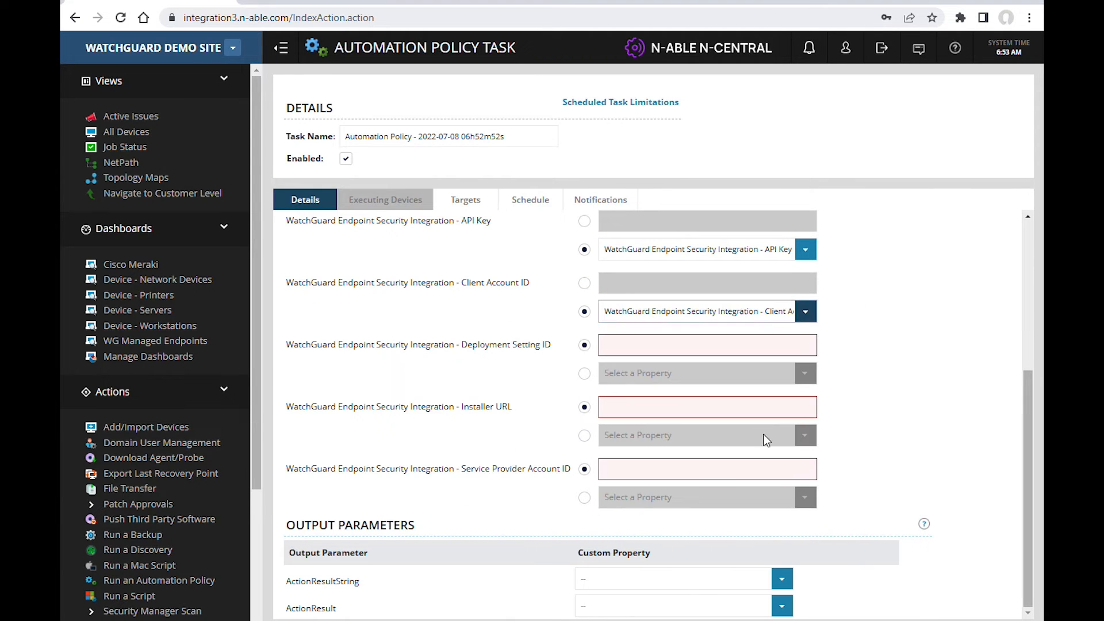
Step: Link the Deployment Setting ID, Installer URL and Service Provider Account ID parameters to their matching WatchGuard organization properties
{"action": "left_click", "coordinate": [584, 374]}
{"action": "left_click", "coordinate": [805, 373]}
{"action": "left_click", "coordinate": [748, 188]}
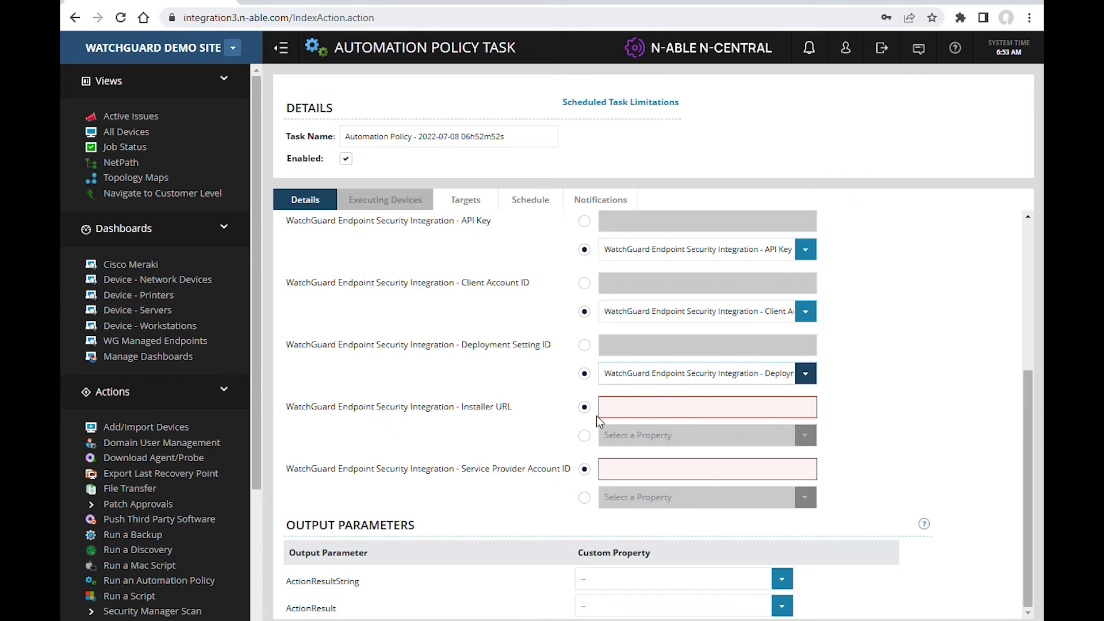
{"action": "left_click", "coordinate": [585, 435]}
{"action": "left_click", "coordinate": [805, 436]}
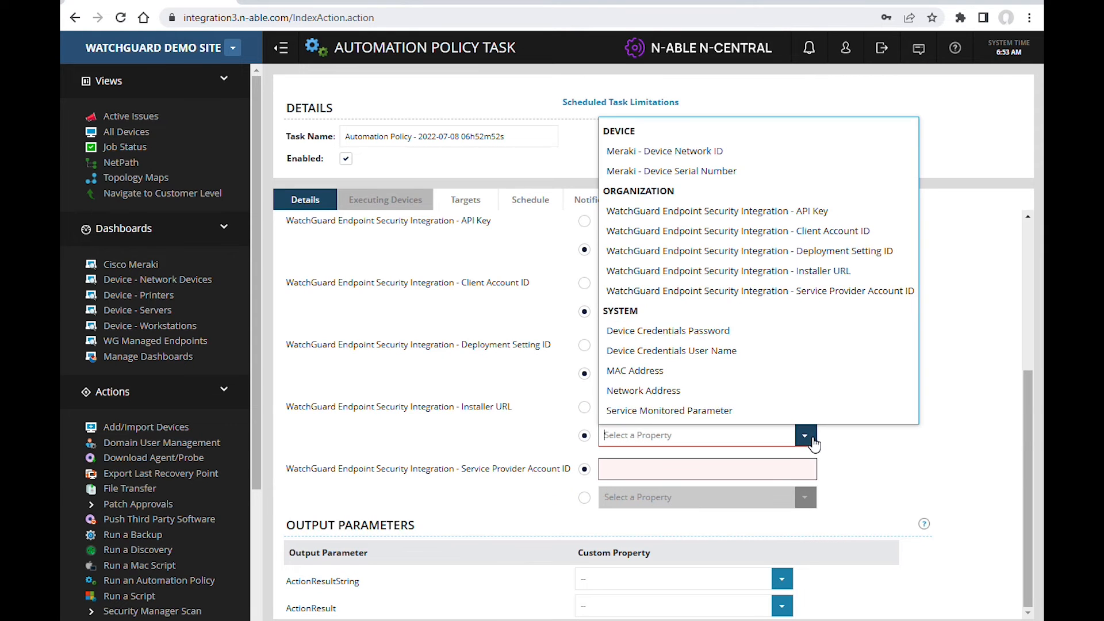
{"action": "left_click", "coordinate": [851, 271]}
{"action": "left_click", "coordinate": [584, 498]}
{"action": "left_click", "coordinate": [805, 498]}
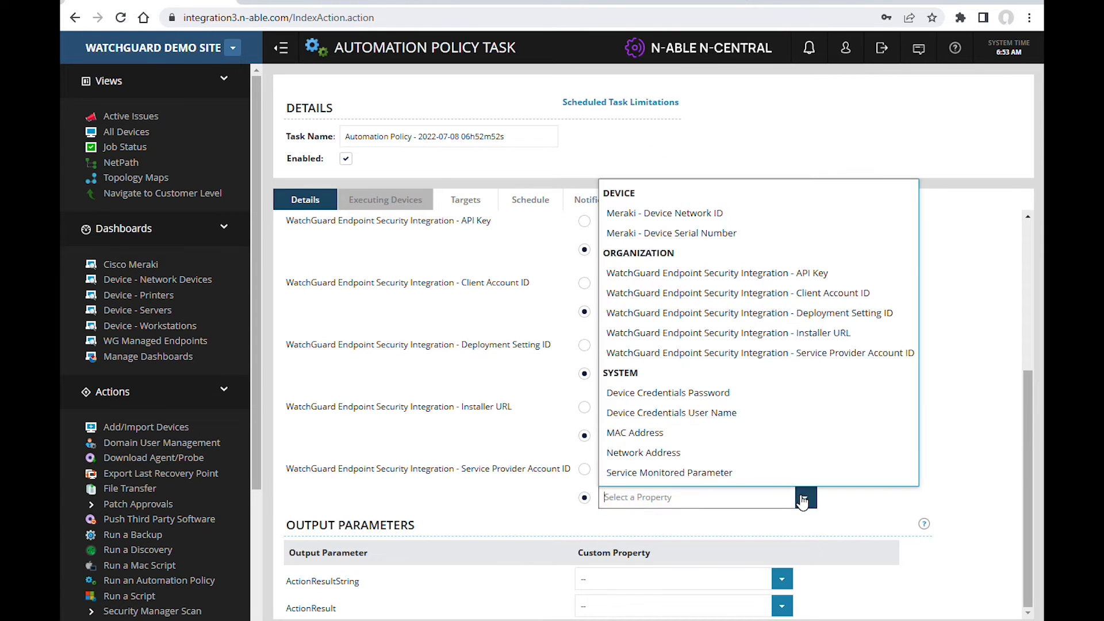
{"action": "left_click", "coordinate": [833, 353]}
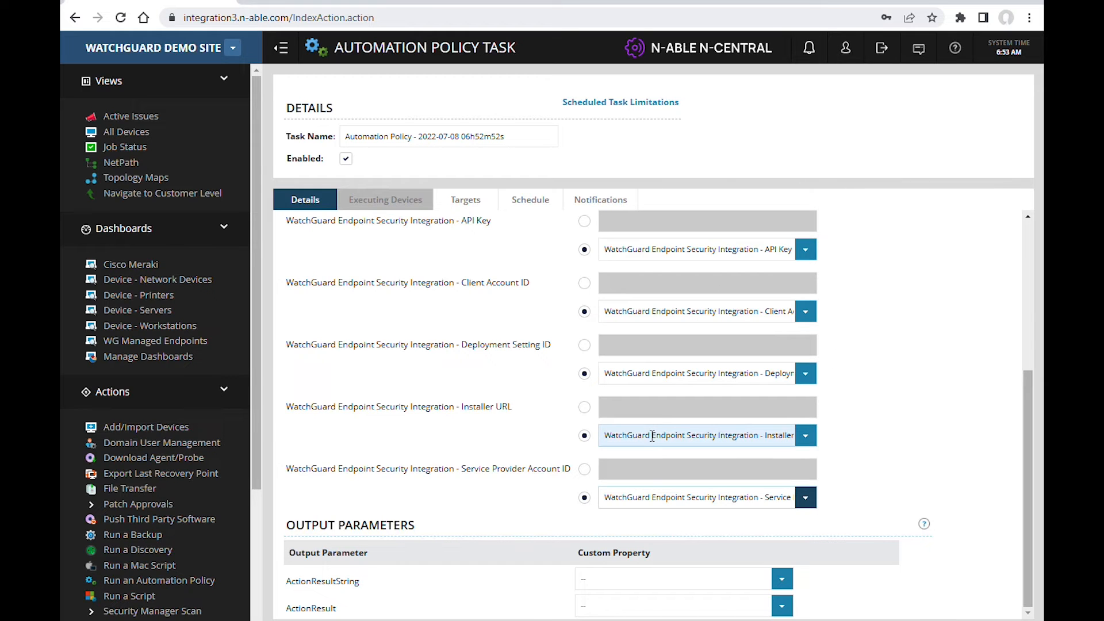
Step: Target the task at the "Watchguard - WatchGuard Demo Devices" filter
{"action": "left_click", "coordinate": [467, 200]}
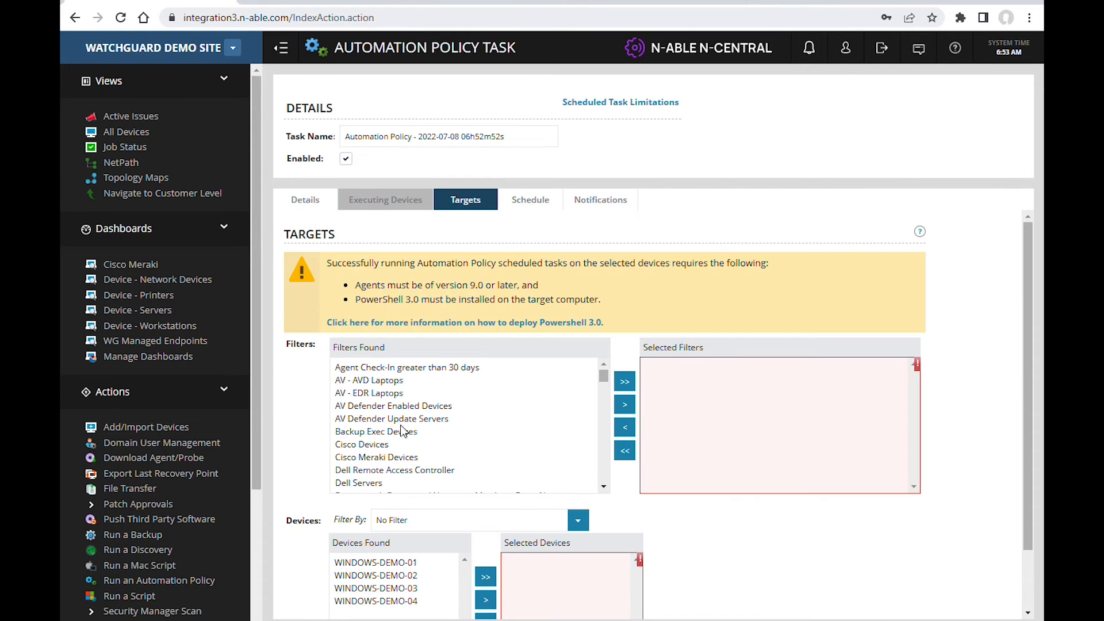
{"action": "scroll", "coordinate": [609, 374], "scroll_direction": "down", "scroll_amount": 4}
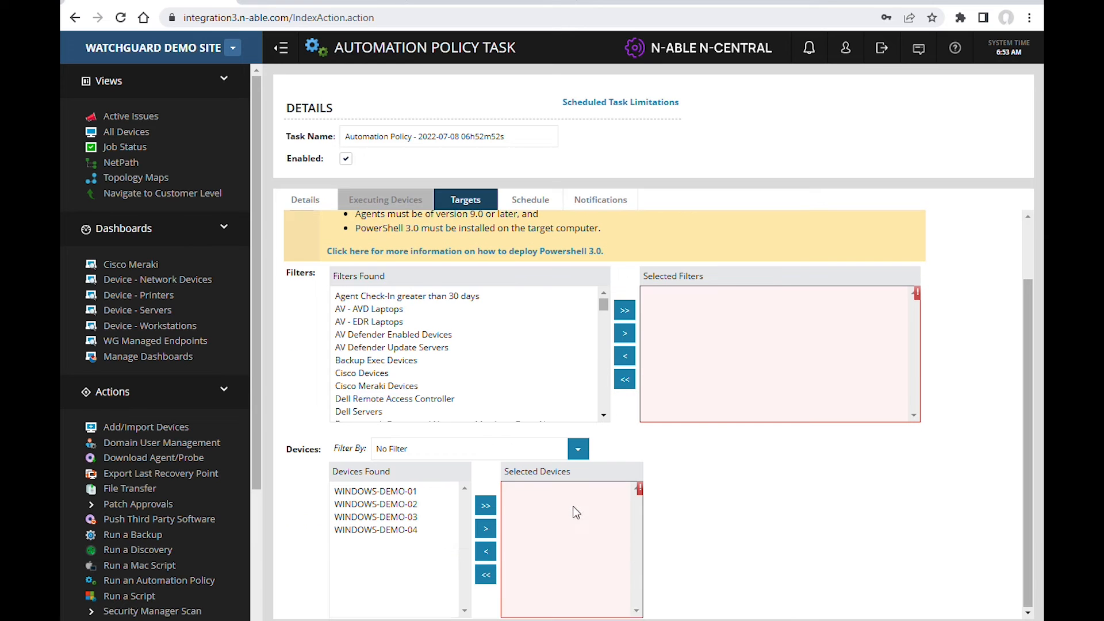
{"action": "left_click_drag", "start_coordinate": [609, 321], "coordinate": [609, 391]}
{"action": "left_click", "coordinate": [511, 315]}
{"action": "left_click", "coordinate": [510, 302]}
{"action": "left_click", "coordinate": [625, 334]}
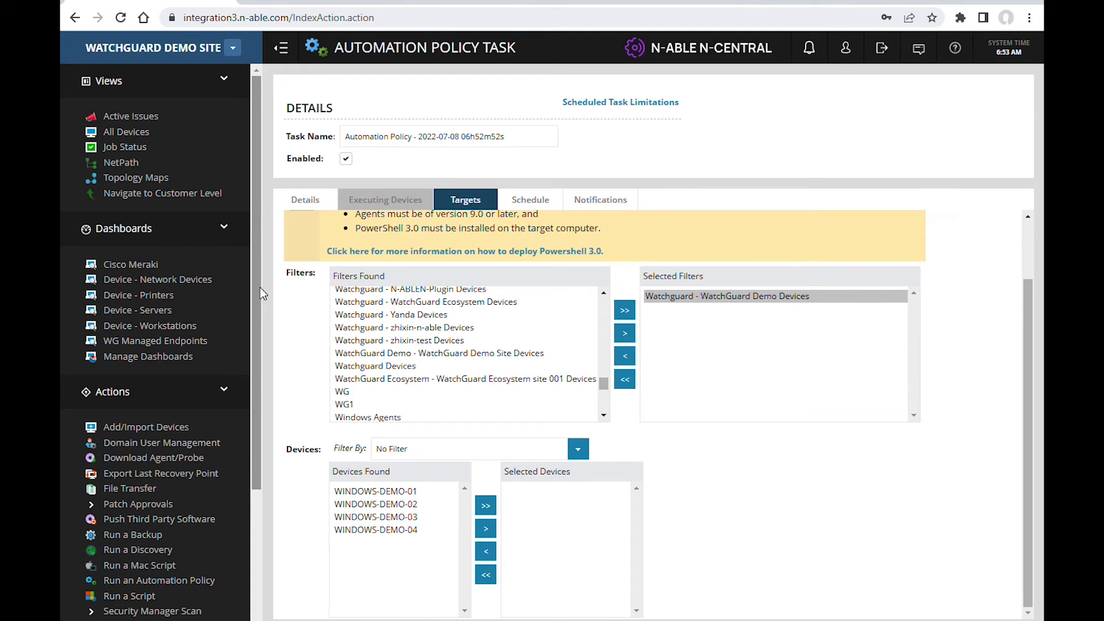
Step: Set the task's schedule type to Recurring
{"action": "left_click", "coordinate": [530, 200]}
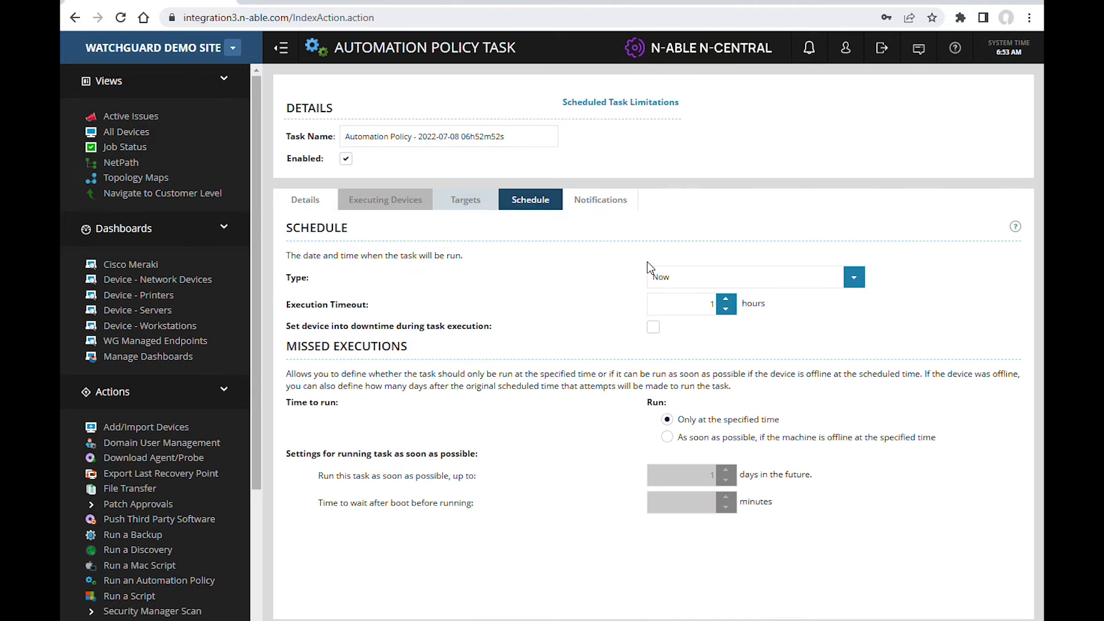
{"action": "left_click", "coordinate": [852, 278]}
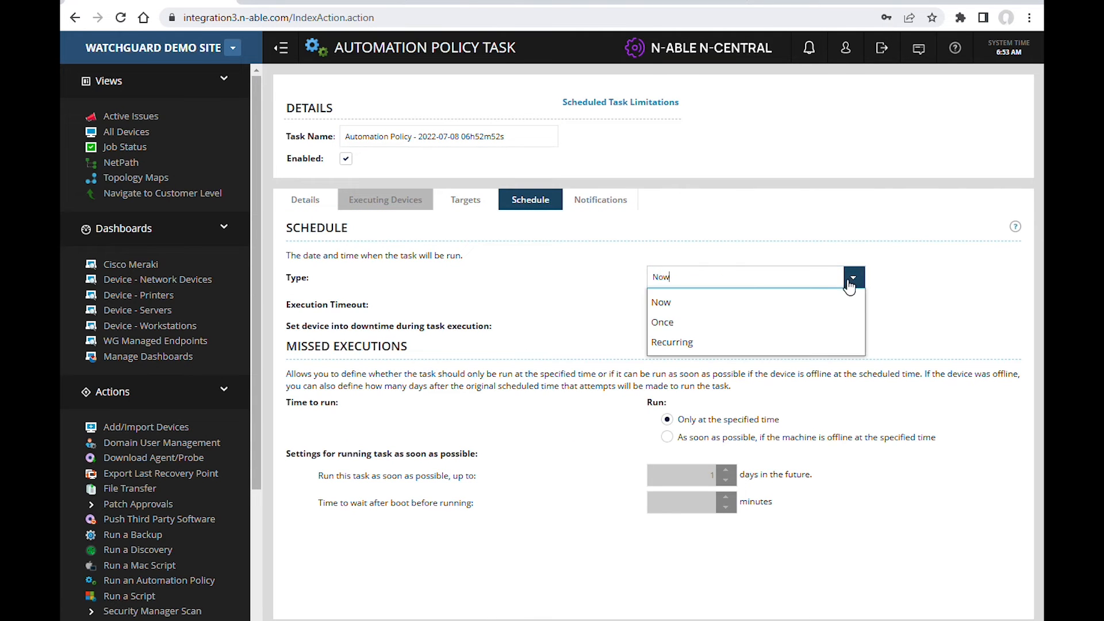
{"action": "left_click", "coordinate": [686, 341]}
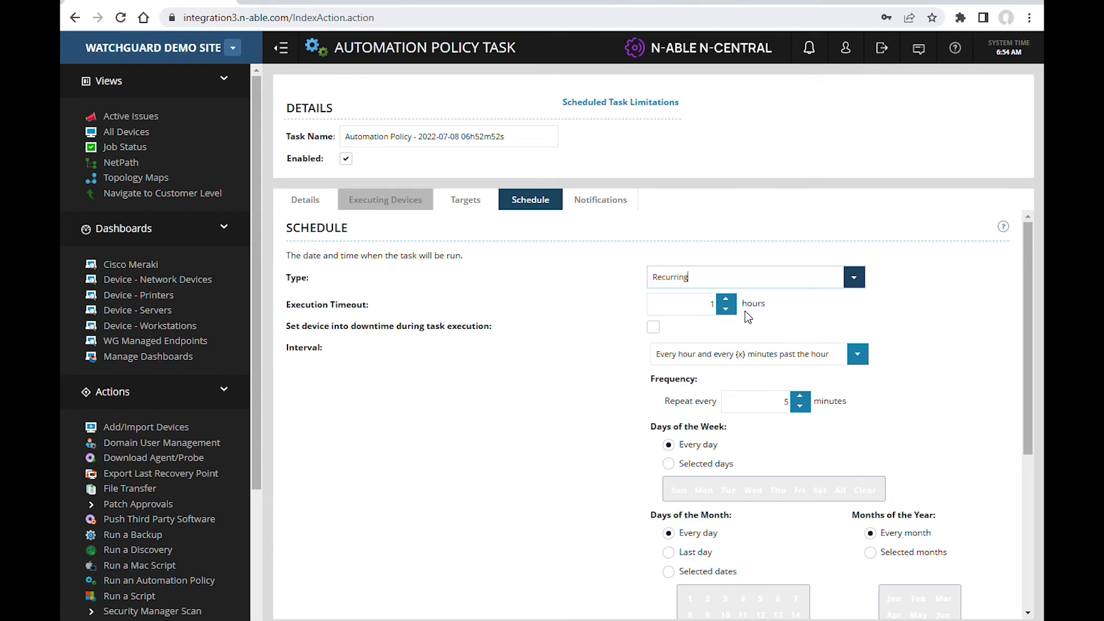
Step: Start another automation policy task with the "WatchGuard Endpoint Security - Scan Windows device" repository item
{"action": "left_click", "coordinate": [149, 582]}
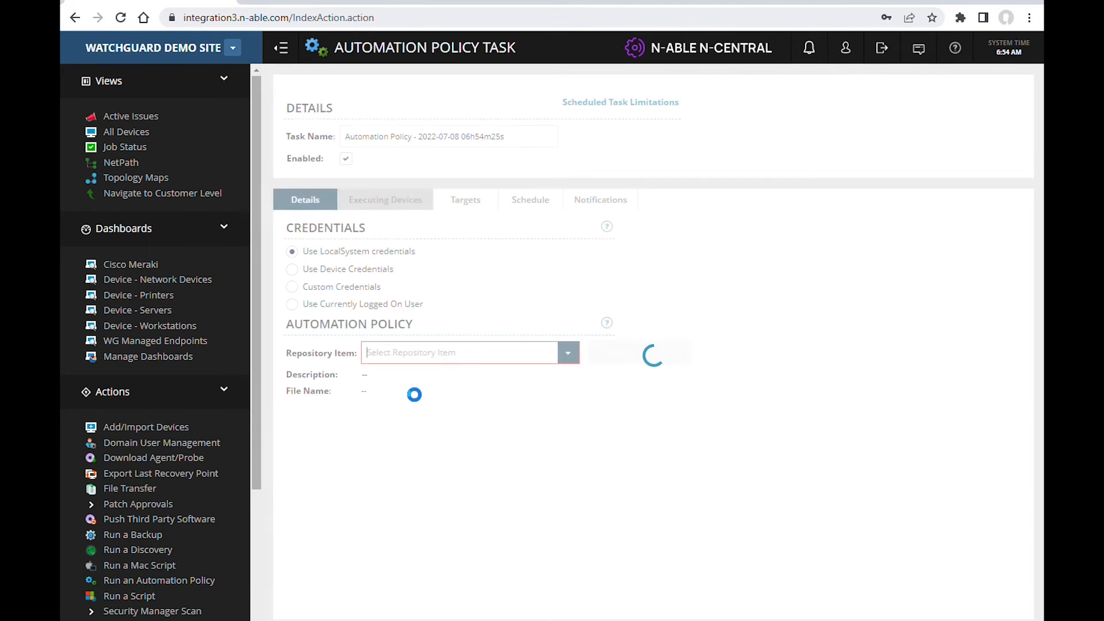
{"action": "left_click", "coordinate": [567, 353]}
{"action": "left_click_drag", "start_coordinate": [634, 72], "coordinate": [635, 316]}
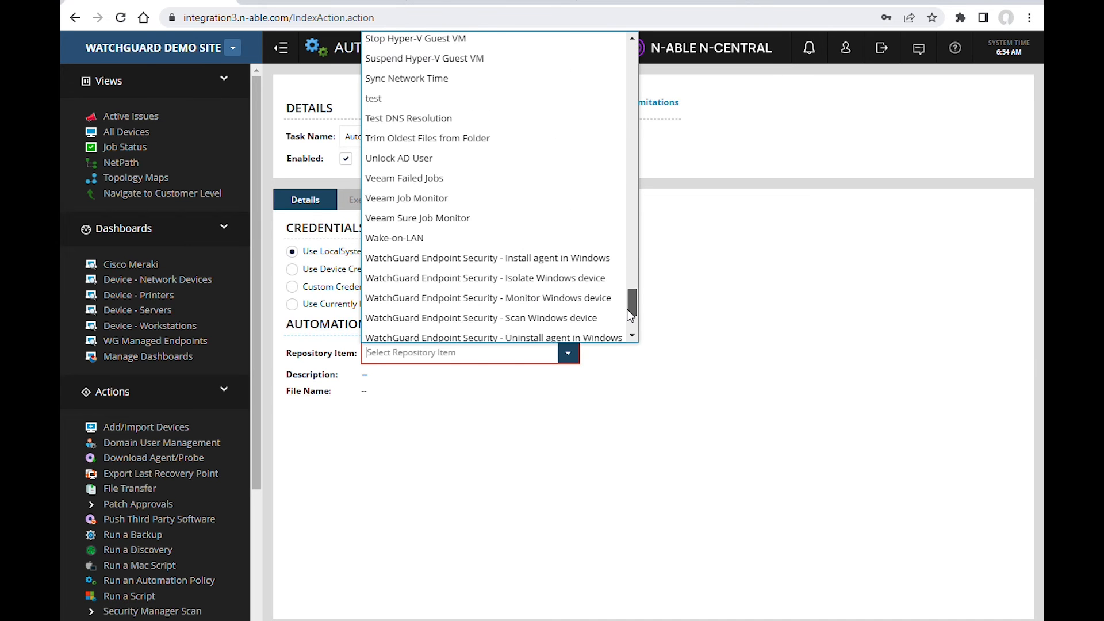
{"action": "left_click", "coordinate": [564, 319]}
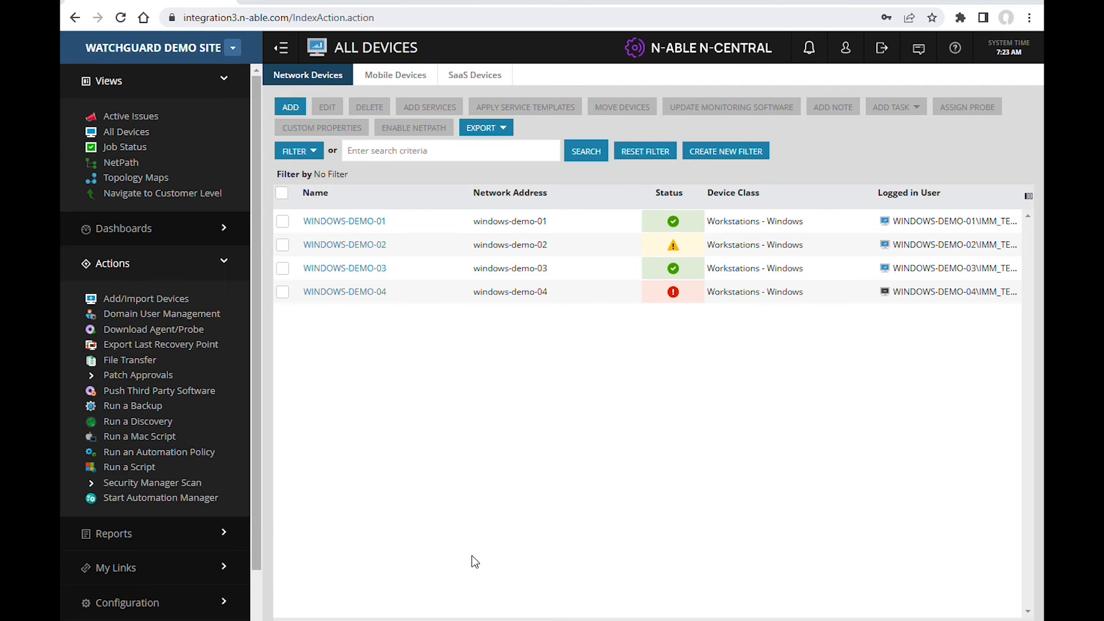
Step: Examine the status details of WINDOWS-DEMO-02's "WatchGuard Endpoint Security - Monitor Windows device" service, and open the Active Issues view
{"action": "left_click", "coordinate": [673, 247]}
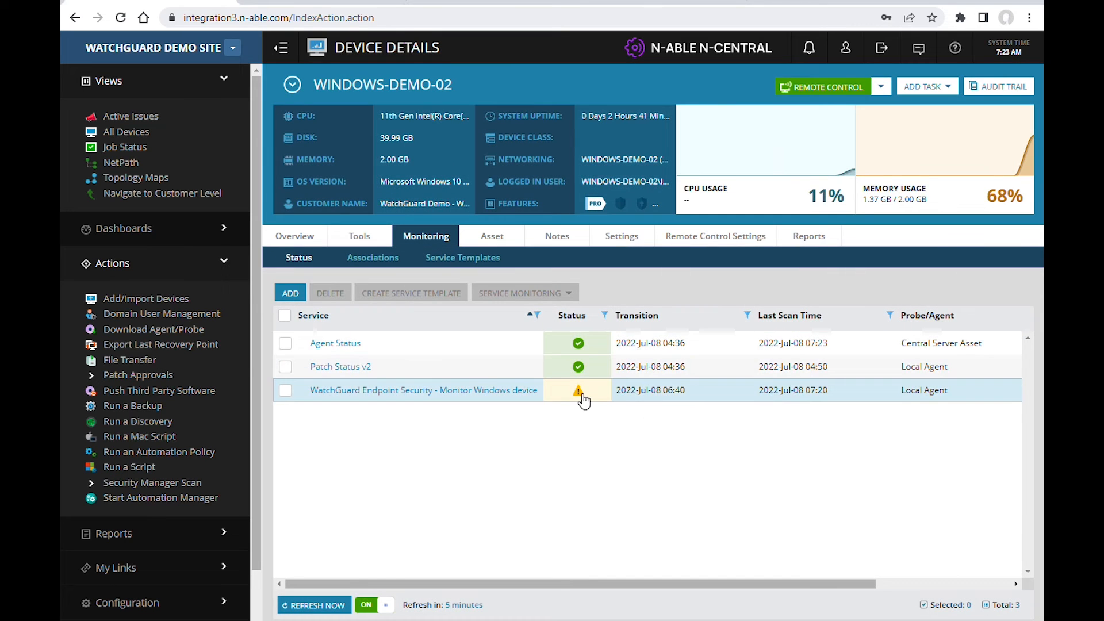
{"action": "left_click", "coordinate": [580, 396]}
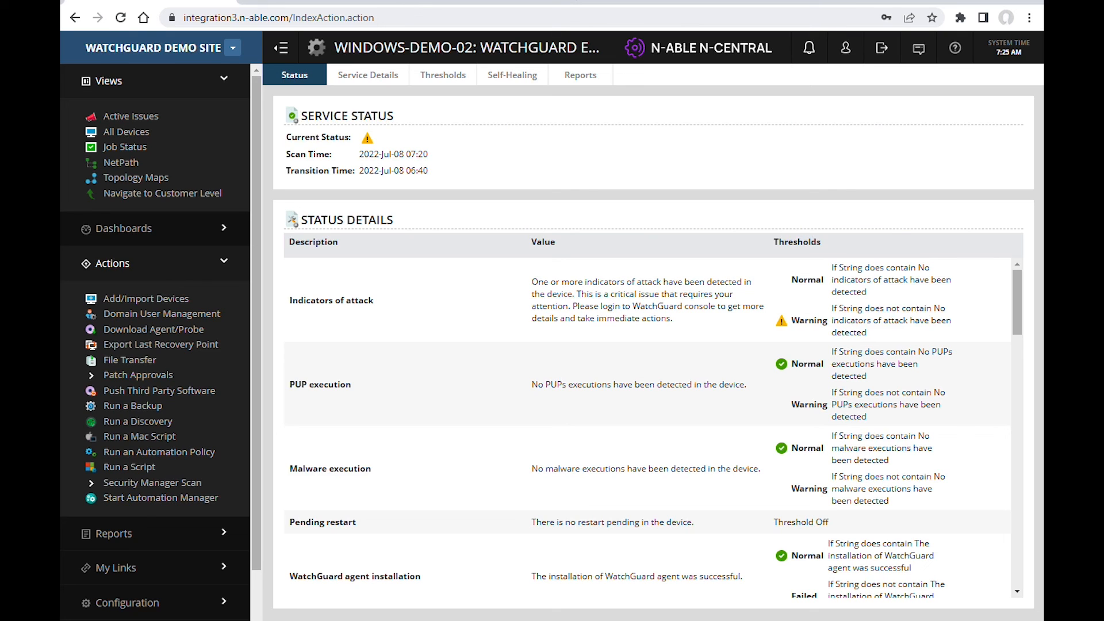
{"action": "scroll", "coordinate": [493, 501], "scroll_direction": "down", "scroll_amount": 3}
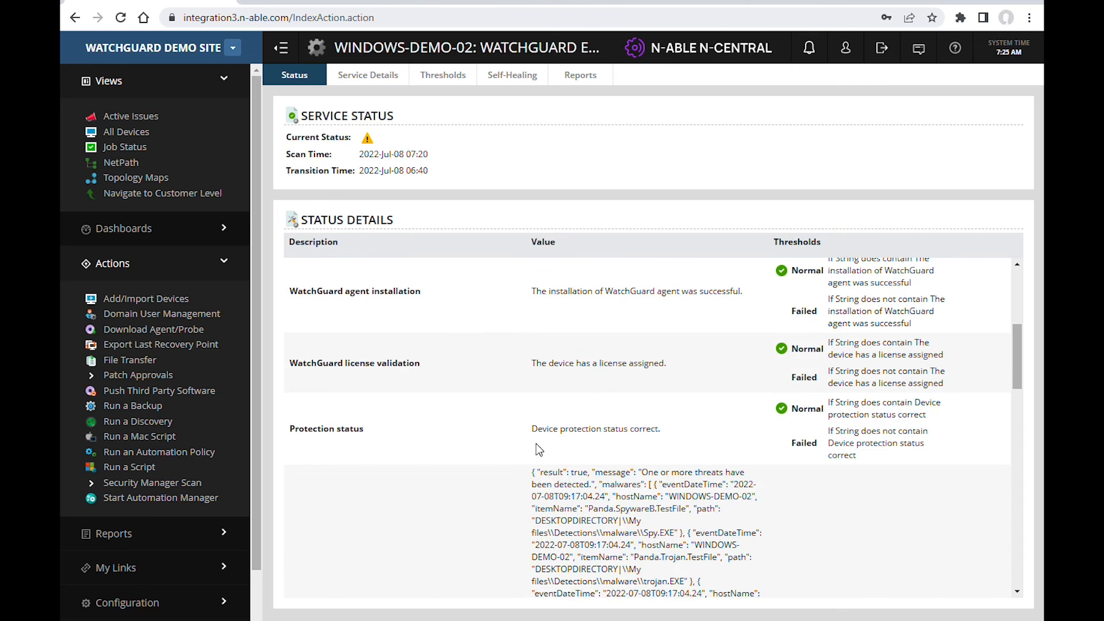
{"action": "scroll", "coordinate": [578, 502], "scroll_direction": "down", "scroll_amount": 2}
{"action": "scroll", "coordinate": [577, 502], "scroll_direction": "down", "scroll_amount": 2}
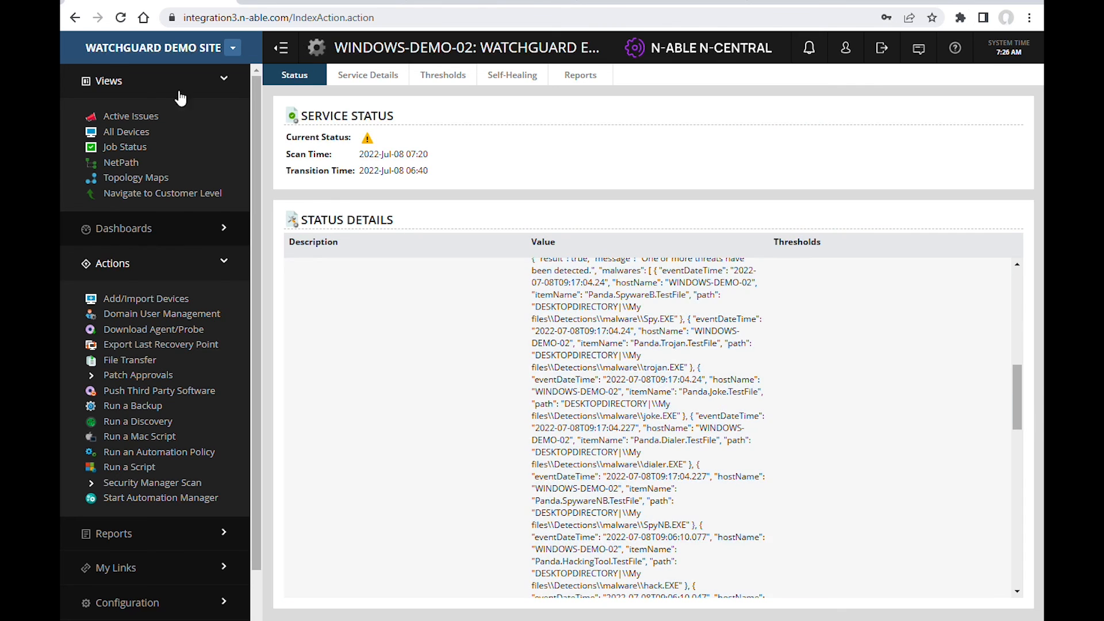
{"action": "left_click", "coordinate": [138, 121]}
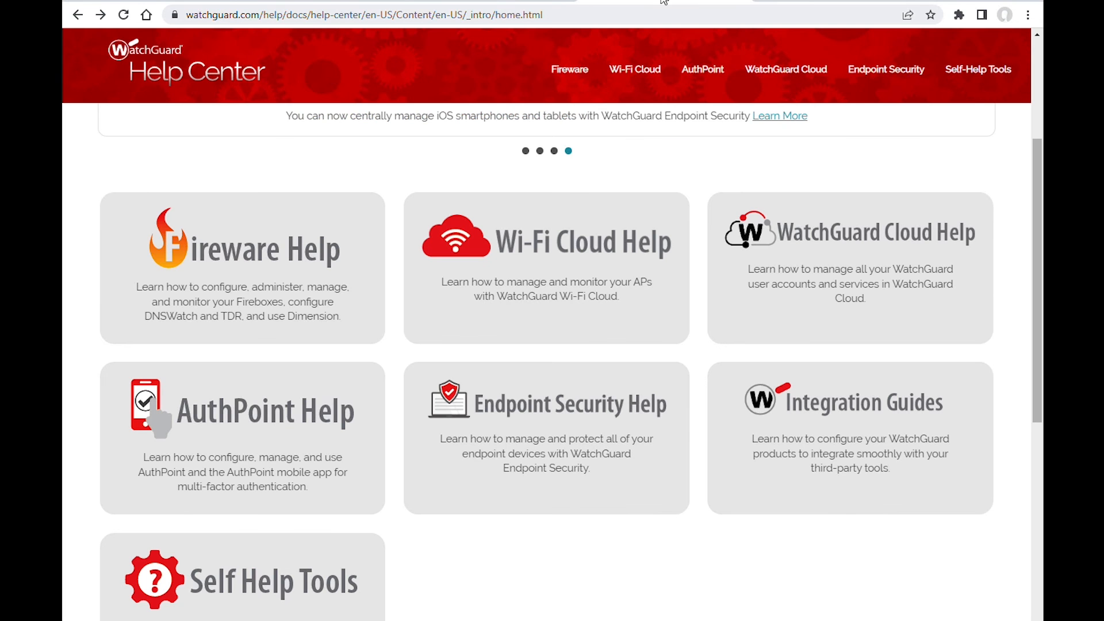
Step: In the WatchGuard Help Center, open the N-able N-central Plug-in article from Endpoint Security Help's Third-Party Plug-ins
{"action": "left_click", "coordinate": [567, 438]}
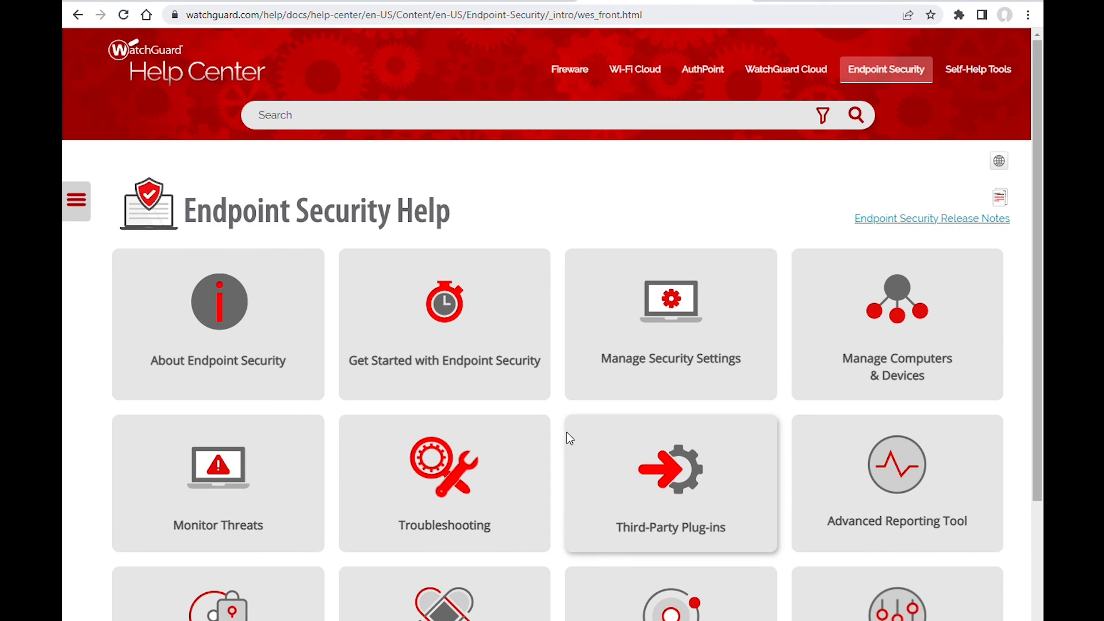
{"action": "left_click", "coordinate": [665, 506]}
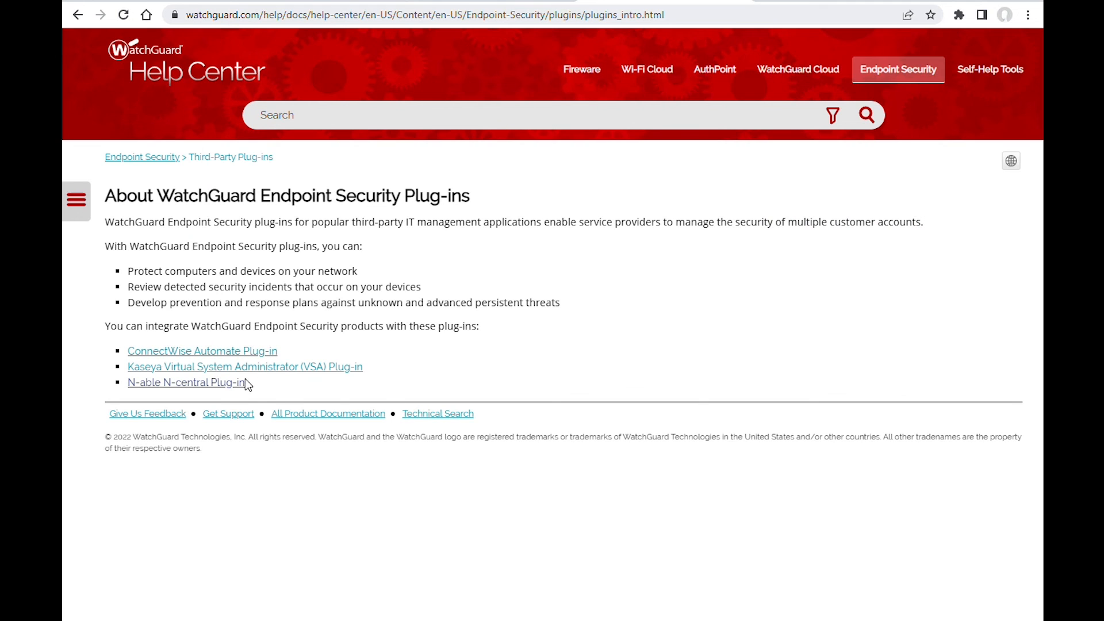
{"action": "left_click", "coordinate": [223, 384]}
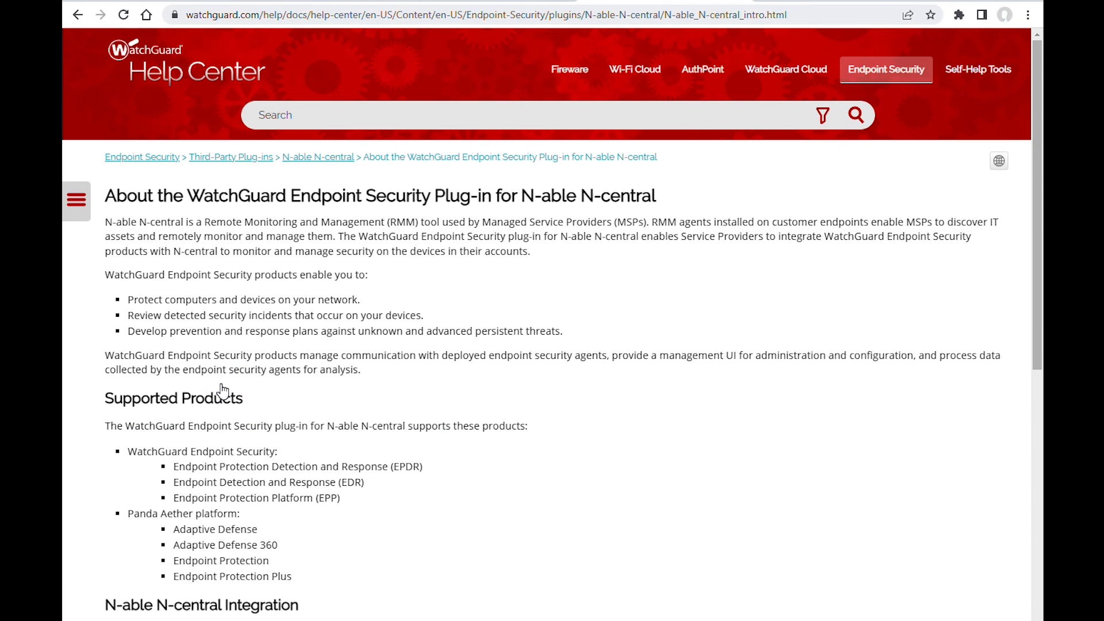
Step: Read through the plug-in article and browse the N-able N-central topics in the Endpoint Security Help contents
{"action": "scroll", "coordinate": [308, 343], "scroll_direction": "down", "scroll_amount": 5}
{"action": "scroll", "coordinate": [308, 342], "scroll_direction": "down", "scroll_amount": 5}
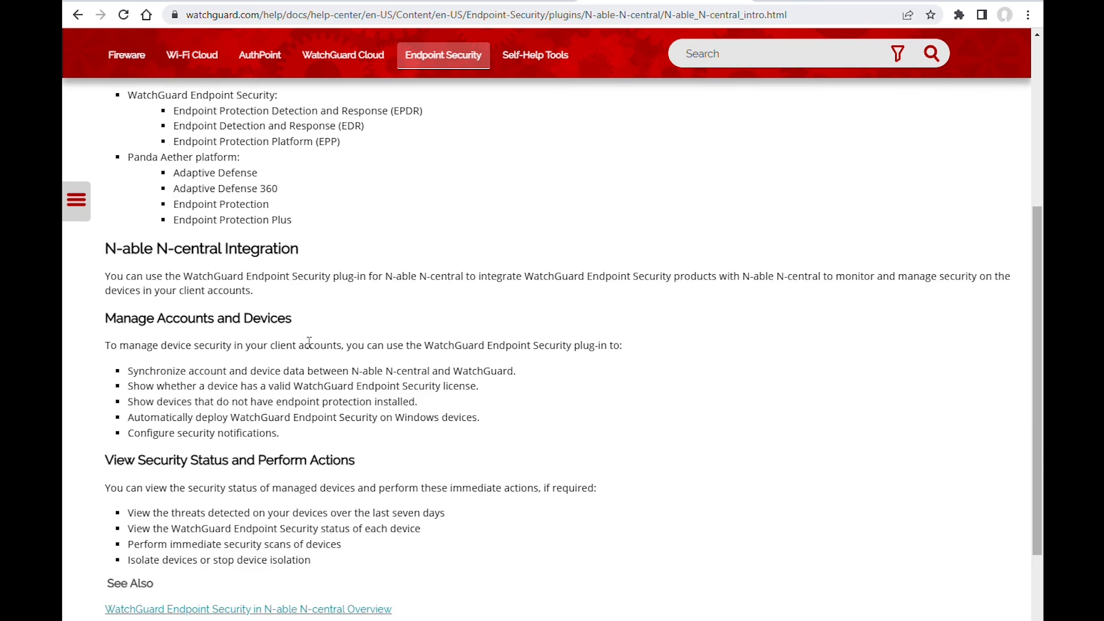
{"action": "left_click", "coordinate": [81, 202]}
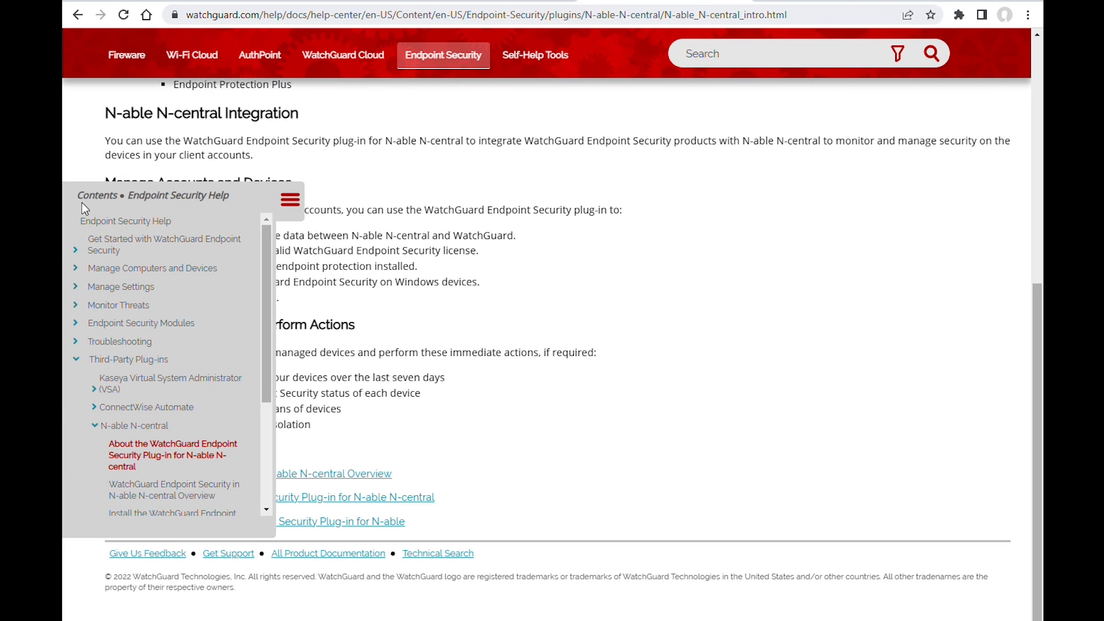
{"action": "scroll", "coordinate": [145, 449], "scroll_direction": "down", "scroll_amount": 3}
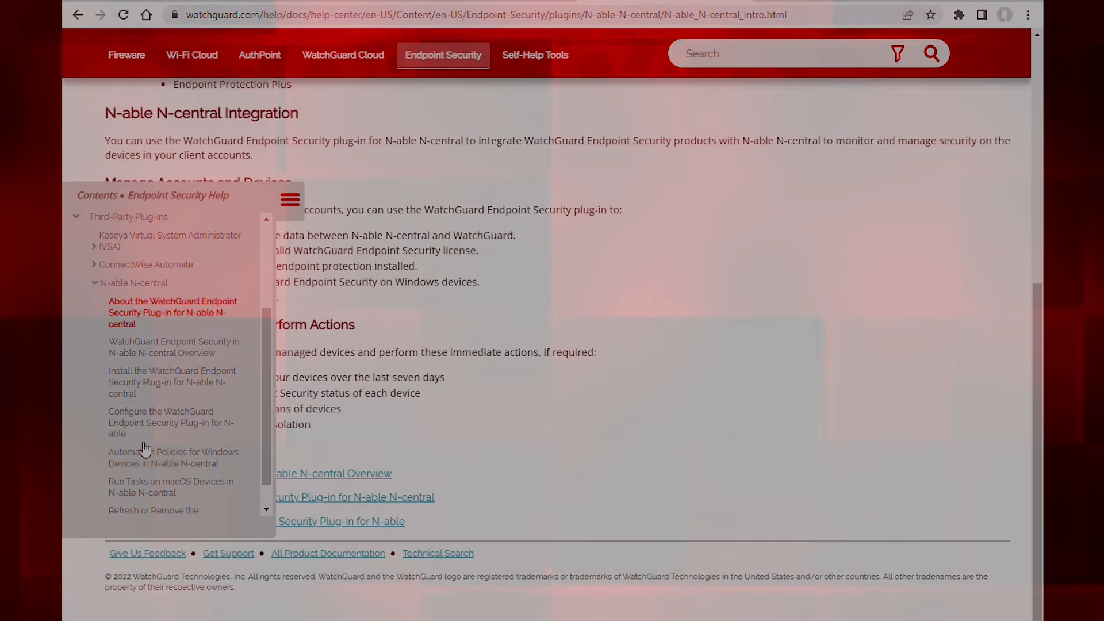